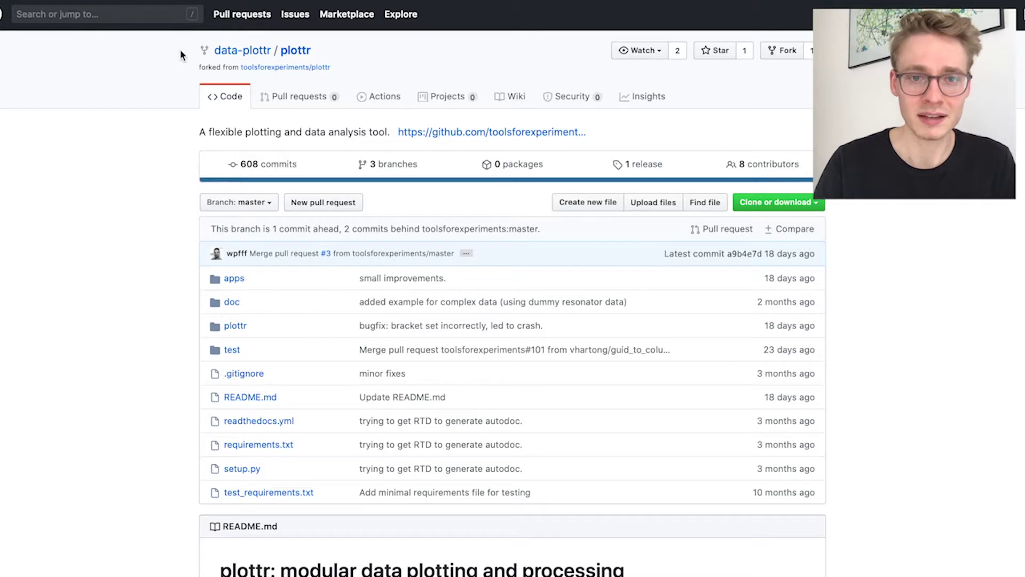
# Step: Highlight the original-repository fork line and the repository title in the GitHub header
pyautogui.moveTo(190, 50)
pyautogui.mouseDown()
pyautogui.moveTo(313, 50)
pyautogui.moveTo(205, 50)
pyautogui.mouseUp()
pyautogui.click(329, 49)
pyautogui.click(175, 92)
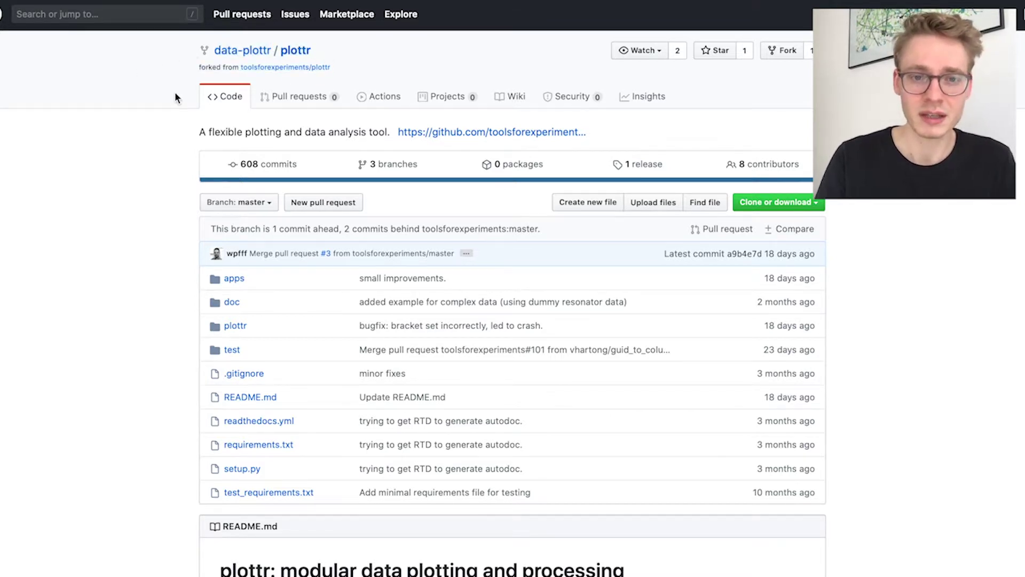
# Step: Read the Quickstart 'pip install -e' line, then bring up the Clone or download options
pyautogui.scroll(-7, 348, 147)
pyautogui.scroll(-10, 348, 147)
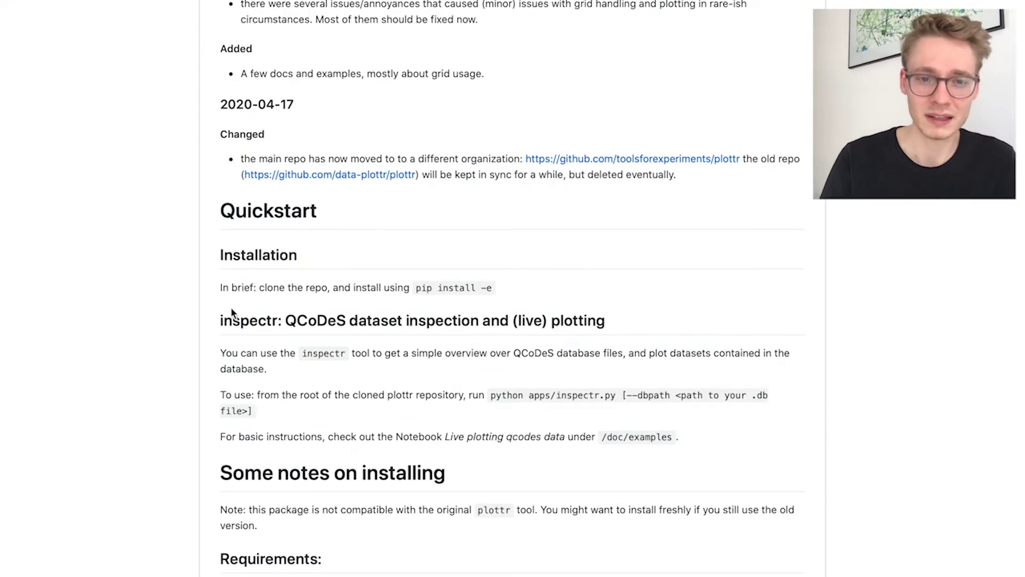
pyautogui.moveTo(220, 287); pyautogui.dragTo(491, 288)
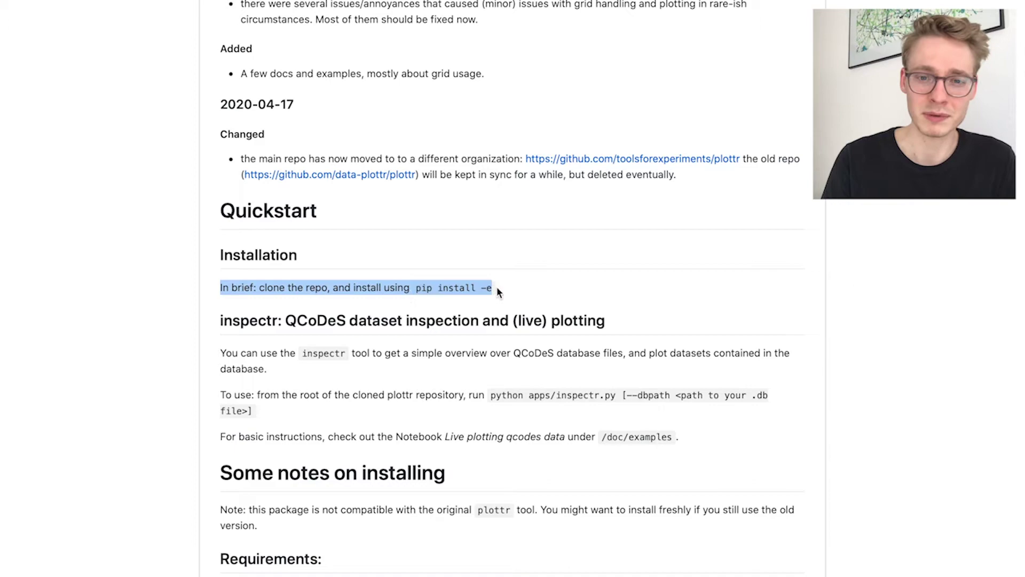
pyautogui.click(748, 251)
pyautogui.scroll(15, 747, 255)
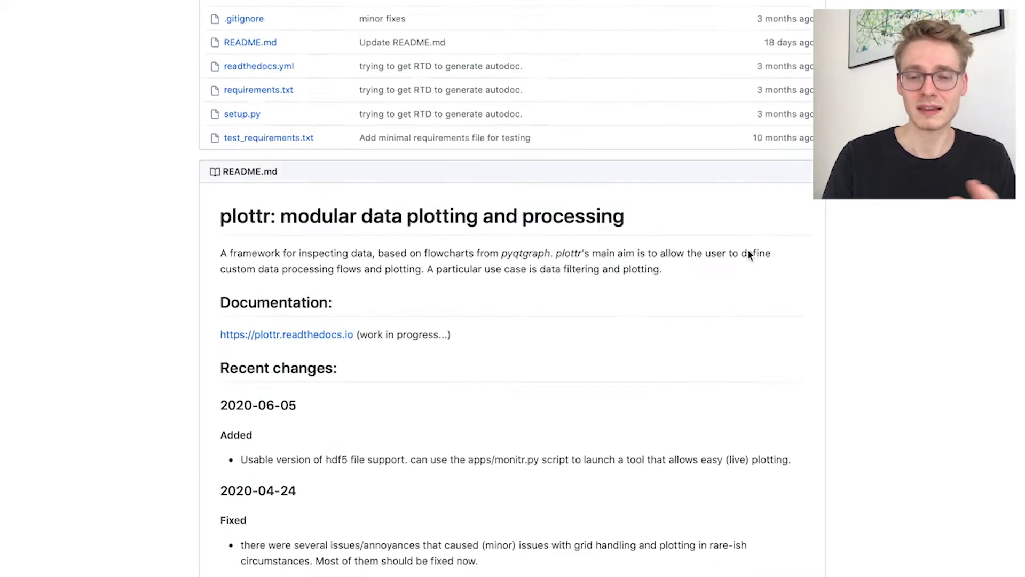
pyautogui.click(821, 197)
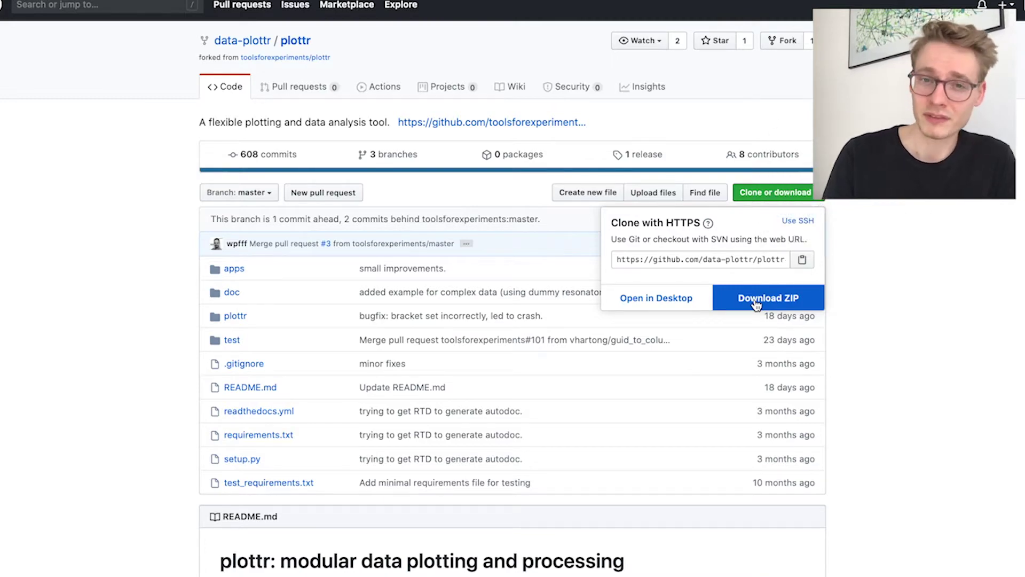
# Step: Check plottr-master in the QCoDeS-Tutorials folder, then switch to Terminal
pyautogui.scroll(-15, 756, 305)
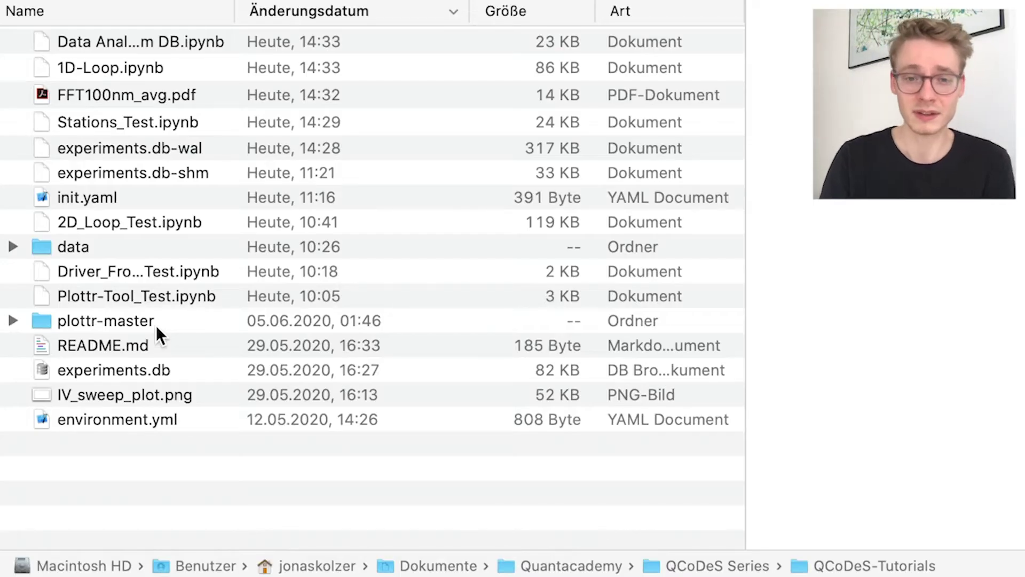
pyautogui.press('super+Tab')
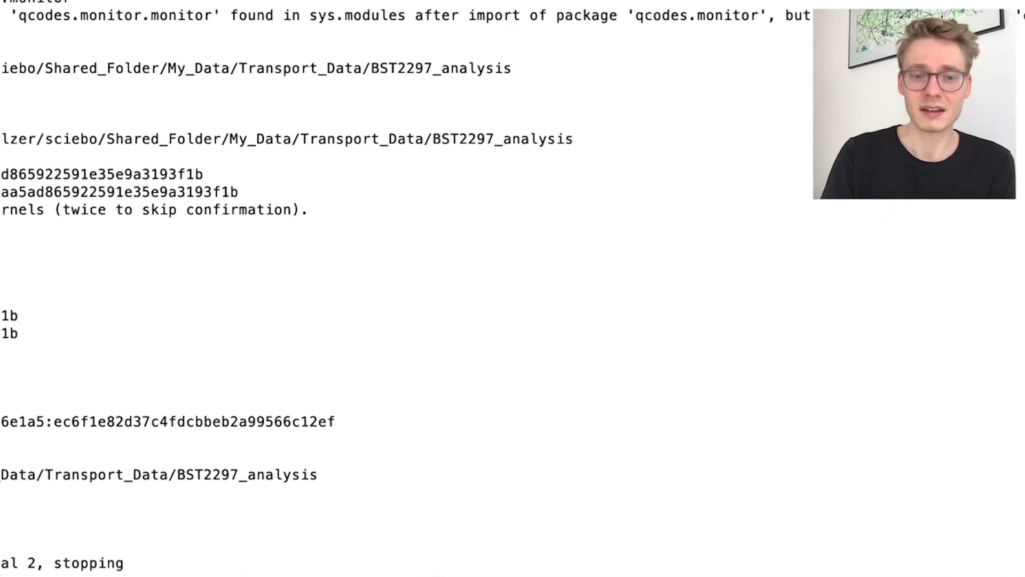
# Step: Clear the terminal and list the QCoDeS-Tutorials folder contents with ls
pyautogui.press('super+k')
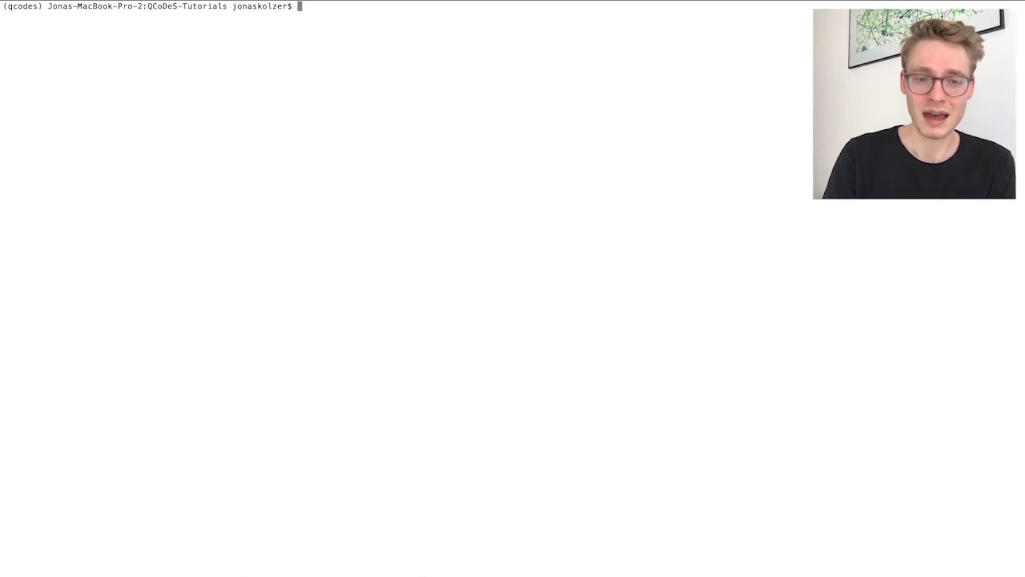
pyautogui.write('cd')
pyautogui.press('BackSpace')
pyautogui.press('BackSpace')
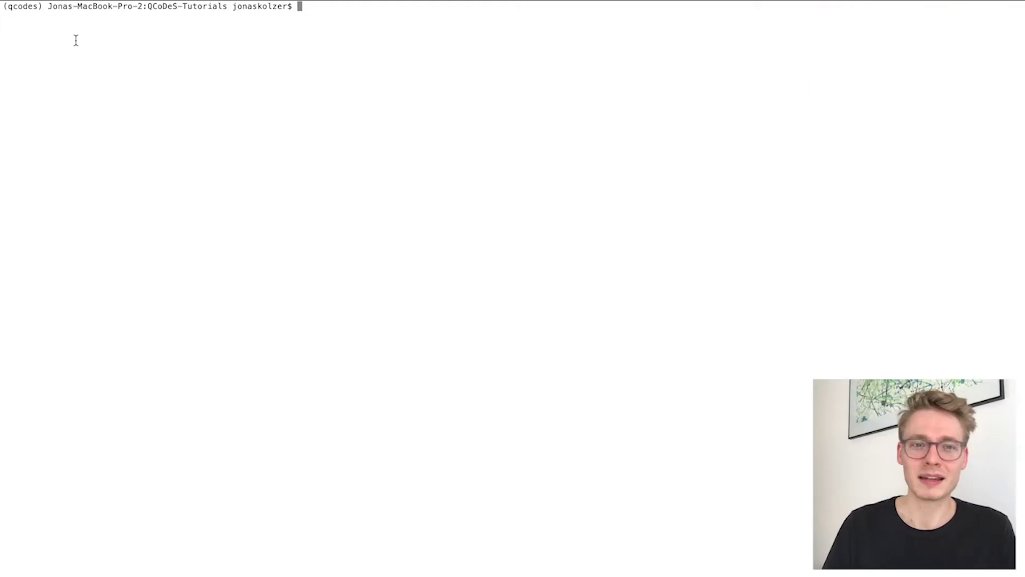
pyautogui.moveTo(8, 9); pyautogui.dragTo(39, 6)
pyautogui.click(314, 14)
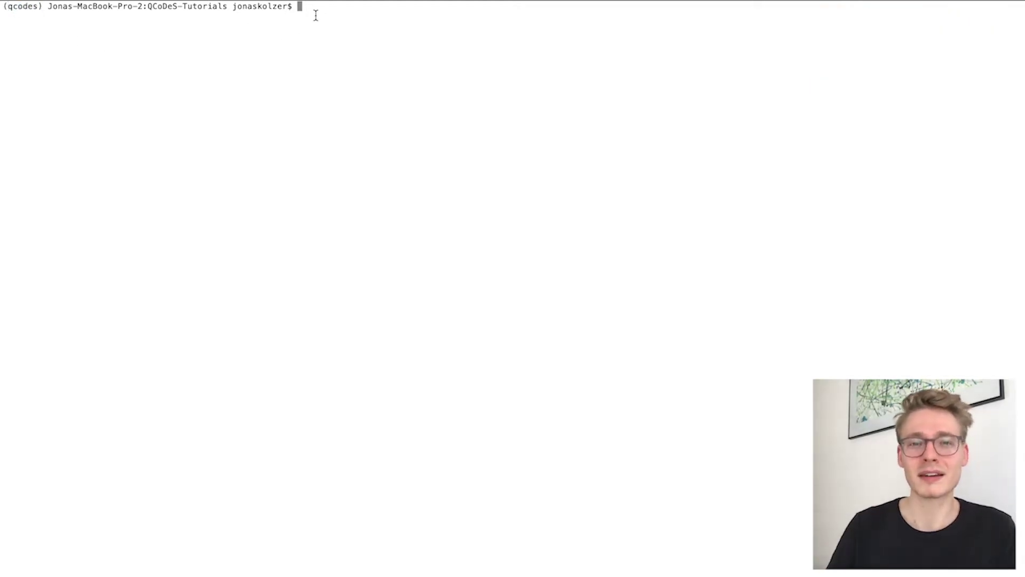
pyautogui.write('cd ')
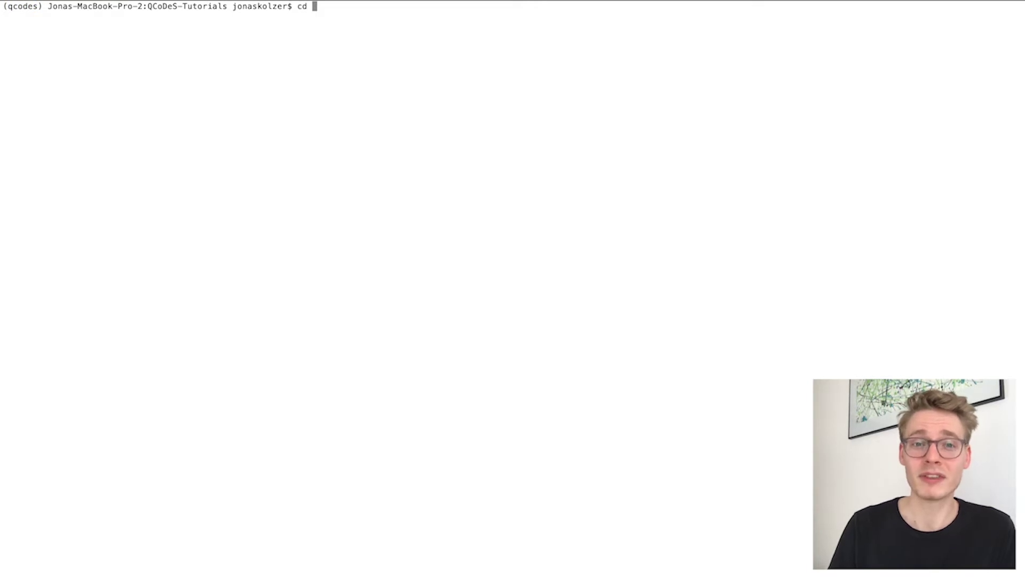
pyautogui.write('Pl')
pyautogui.press('Tab')
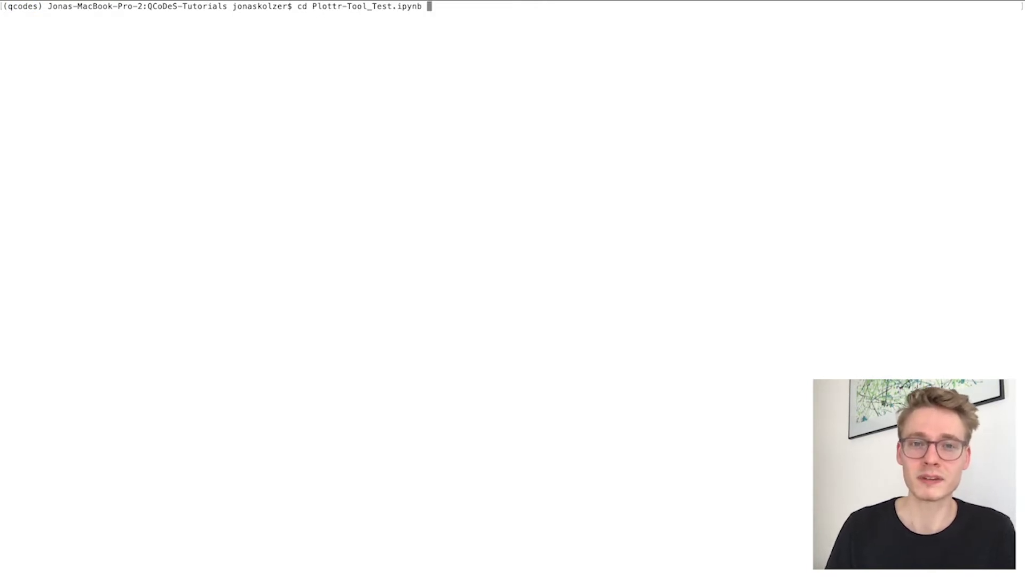
pyautogui.press('BackSpace')
pyautogui.press('BackSpace')
pyautogui.press('BackSpace')
pyautogui.press('BackSpace')
pyautogui.press('BackSpace')
pyautogui.press('BackSpace')
pyautogui.press('BackSpace')
pyautogui.press('BackSpace')
pyautogui.press('BackSpace')
pyautogui.press('BackSpace')
pyautogui.press('BackSpace')
pyautogui.press('BackSpace')
pyautogui.press('BackSpace')
pyautogui.press('BackSpace')
pyautogui.press('BackSpace')
pyautogui.press('BackSpace')
pyautogui.press('BackSpace')
pyautogui.press('BackSpace')
pyautogui.press('BackSpace')
pyautogui.press('BackSpace')
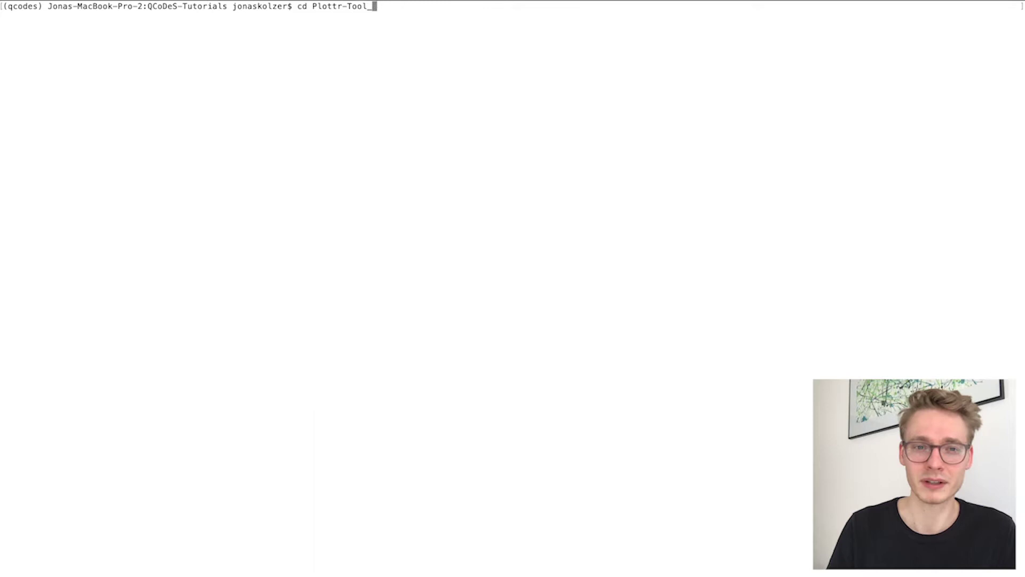
pyautogui.press('BackSpace')
pyautogui.press('BackSpace')
pyautogui.press('BackSpace')
pyautogui.write('ls')
pyautogui.press('Return')
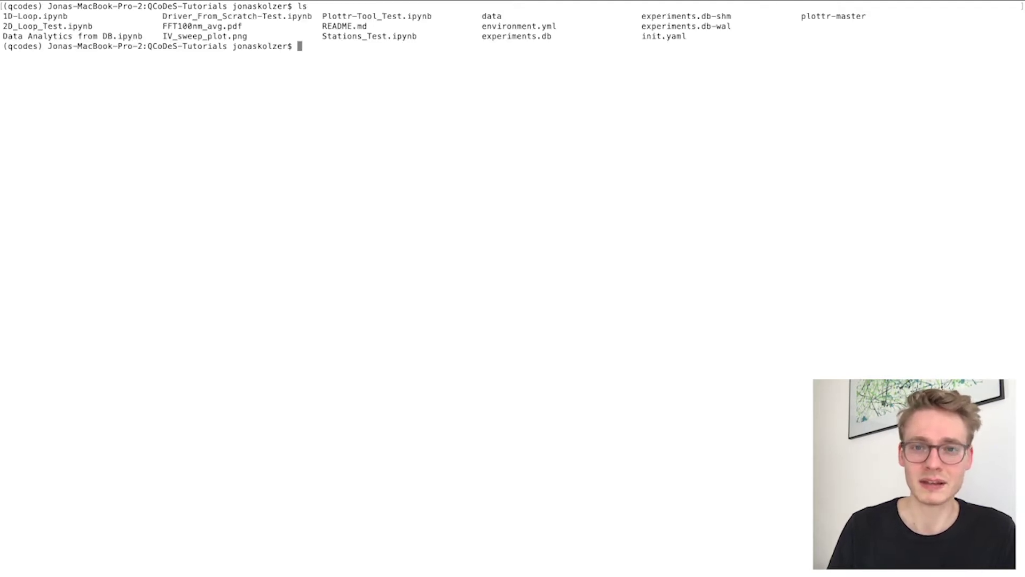
# Step: Run 'pip install -e plottr-master' to install plottr in editable mode
pyautogui.moveTo(803, 16); pyautogui.dragTo(865, 16)
pyautogui.click(854, 16)
pyautogui.write('cd p')
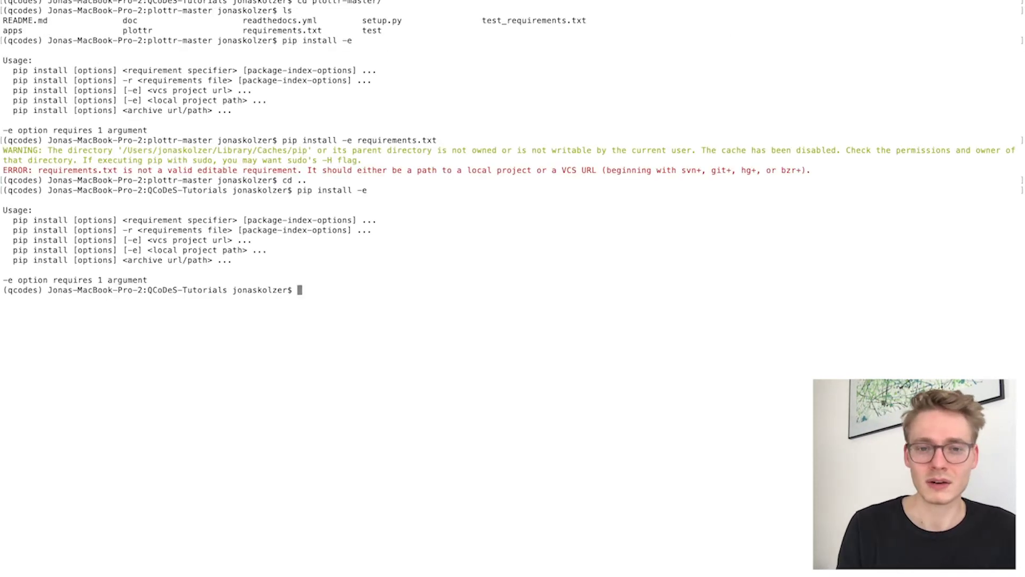
pyautogui.press('Up')
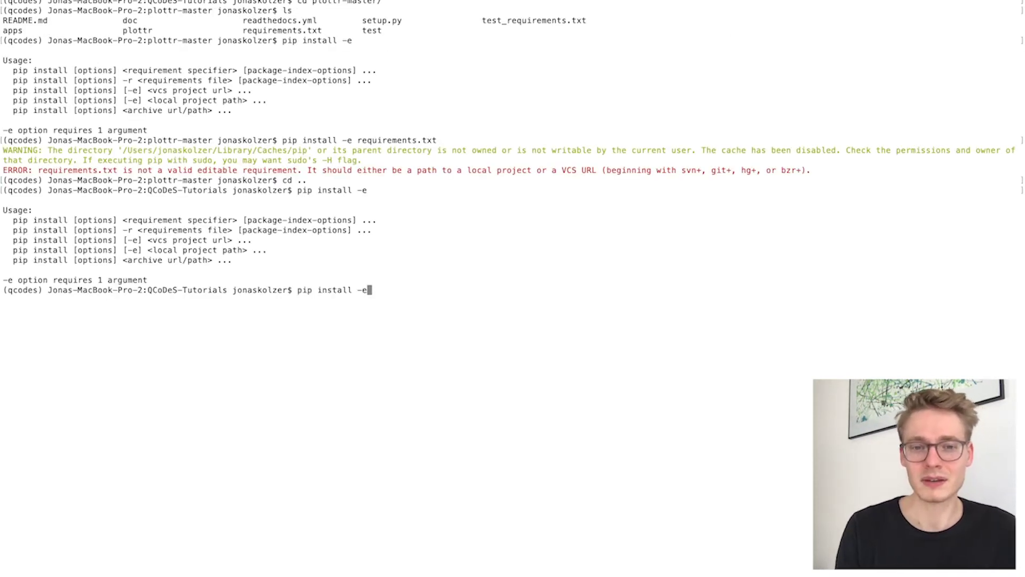
pyautogui.write('plo')
pyautogui.press('Tab')
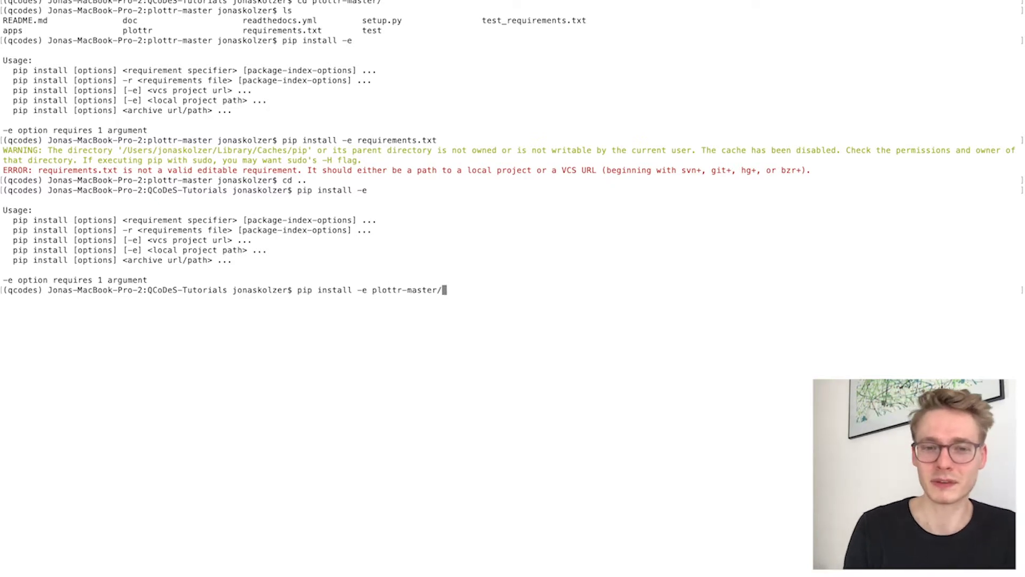
pyautogui.press('BackSpace')
pyautogui.press('Return')
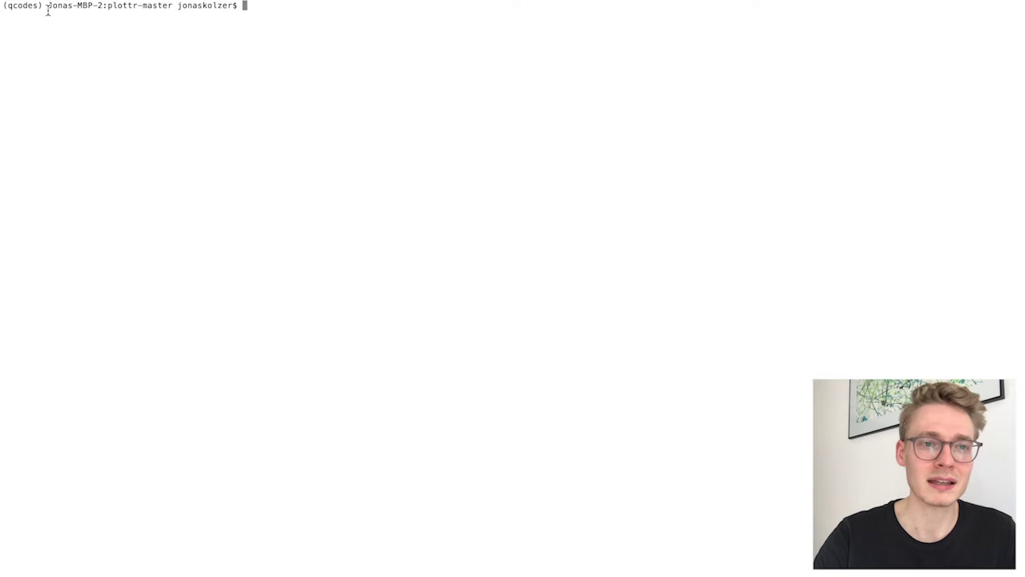
# Step: List the contents of the plottr-master folder with ls
pyautogui.moveTo(3, 6); pyautogui.dragTo(46, 9)
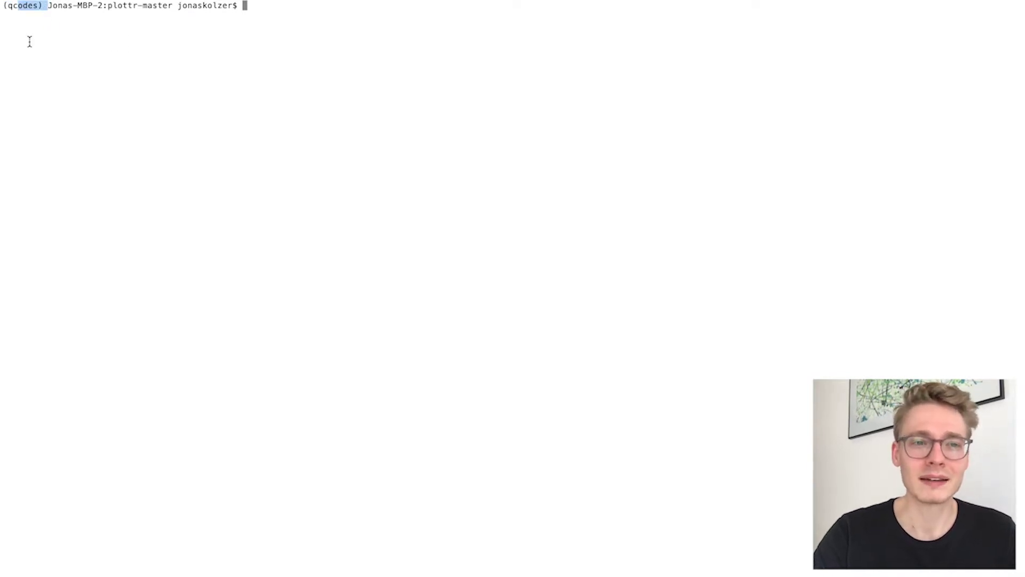
pyautogui.moveTo(12, 7); pyautogui.dragTo(53, 7)
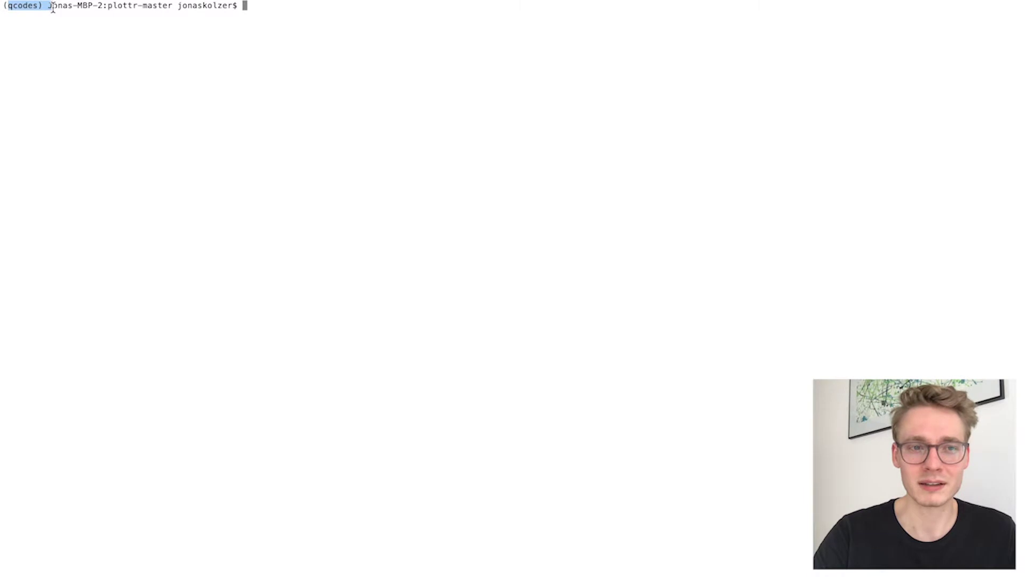
pyautogui.click(80, 26)
pyautogui.write('ls')
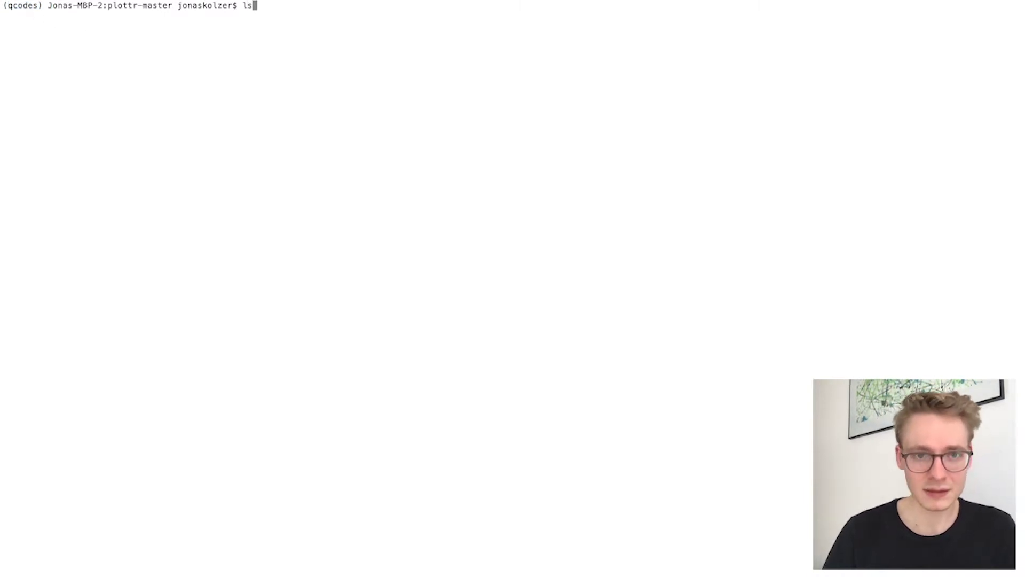
pyautogui.press('Return')
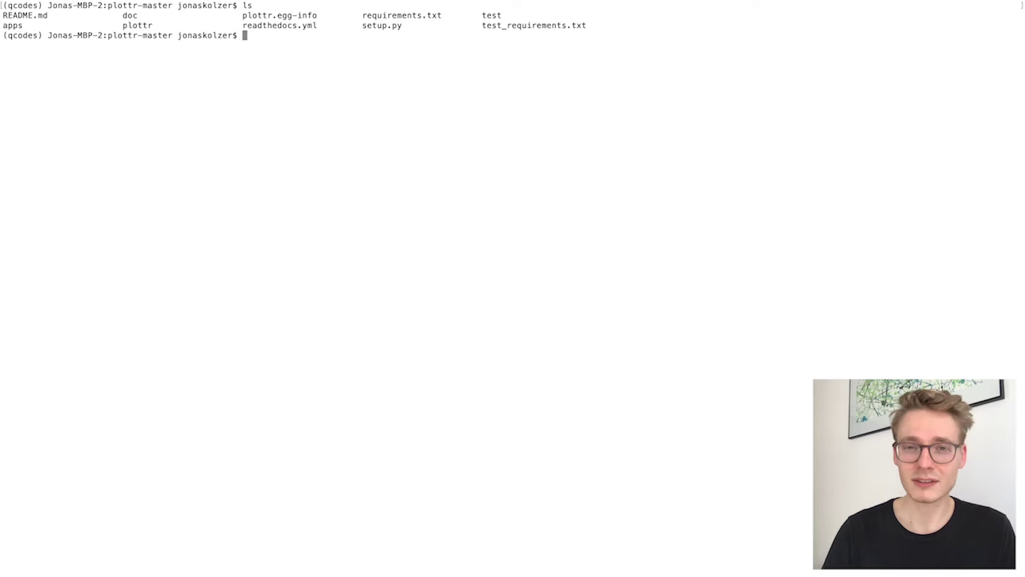
# Step: Run 'python apps/inspectr.py dbpath ./../experiments.db' to try launching inspectr
pyautogui.write('python a')
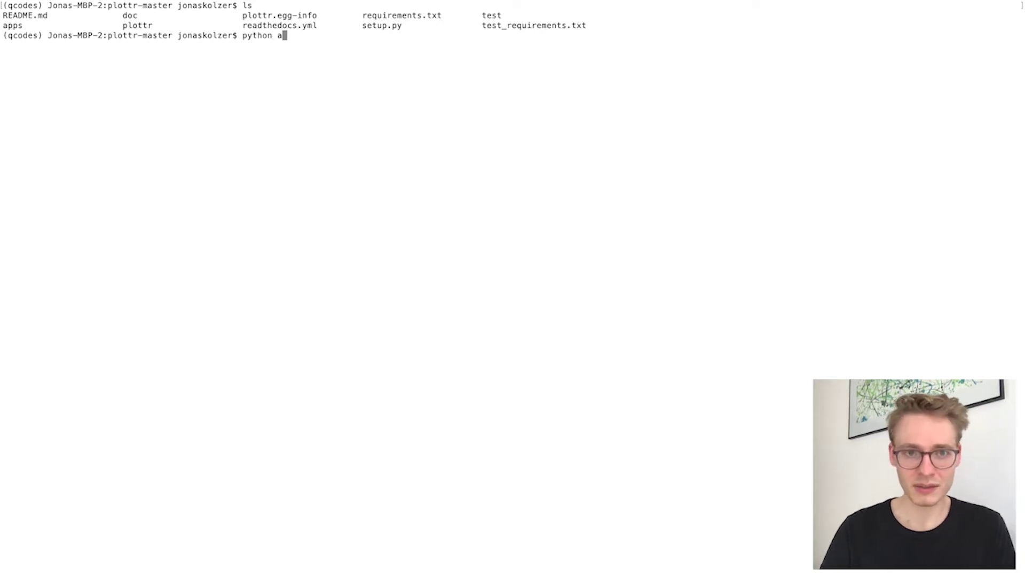
pyautogui.write('pps/')
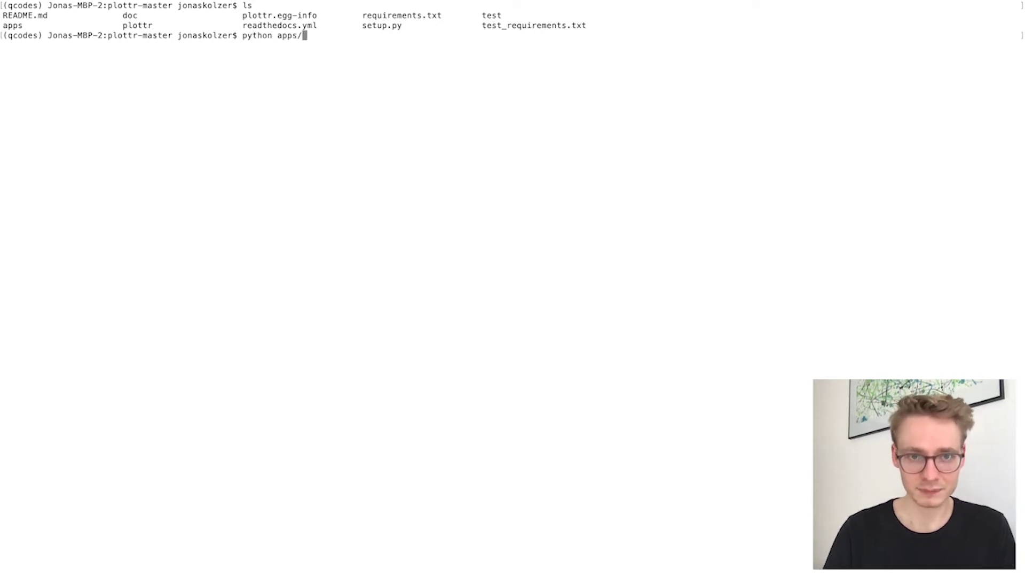
pyautogui.write('inspectr.py ')
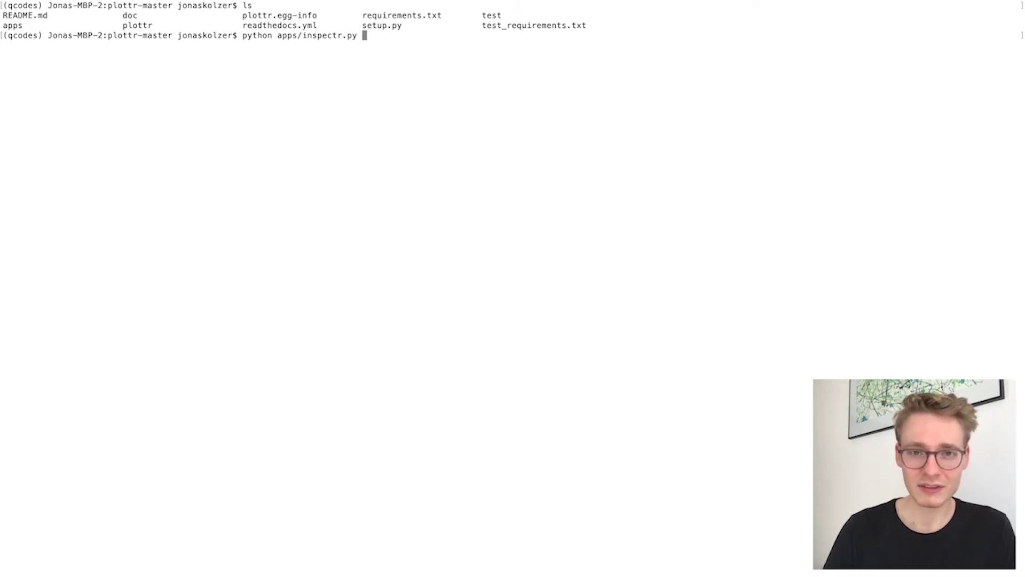
pyautogui.write('dt')
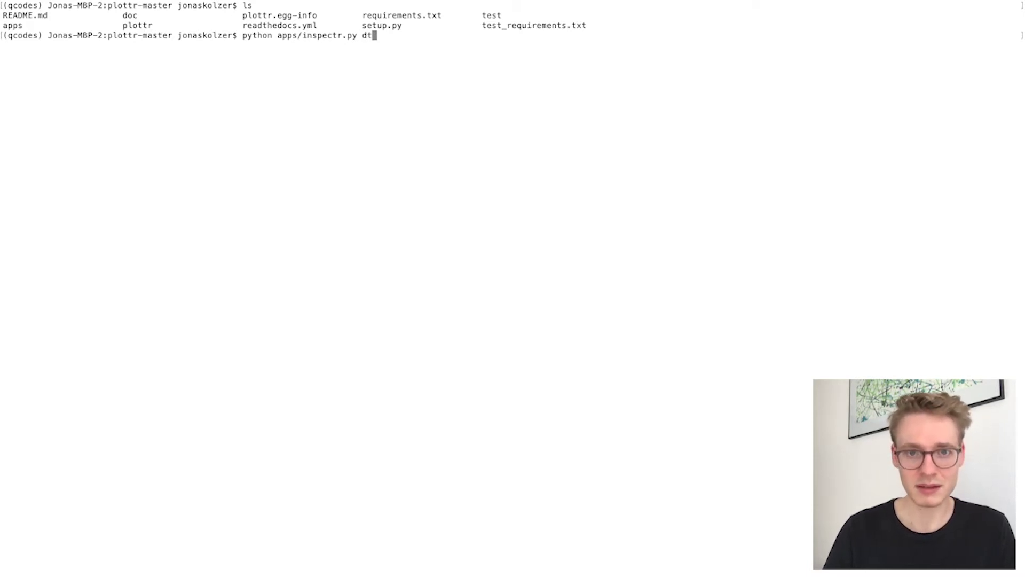
pyautogui.press('BackSpace')
pyautogui.write('bpath ')
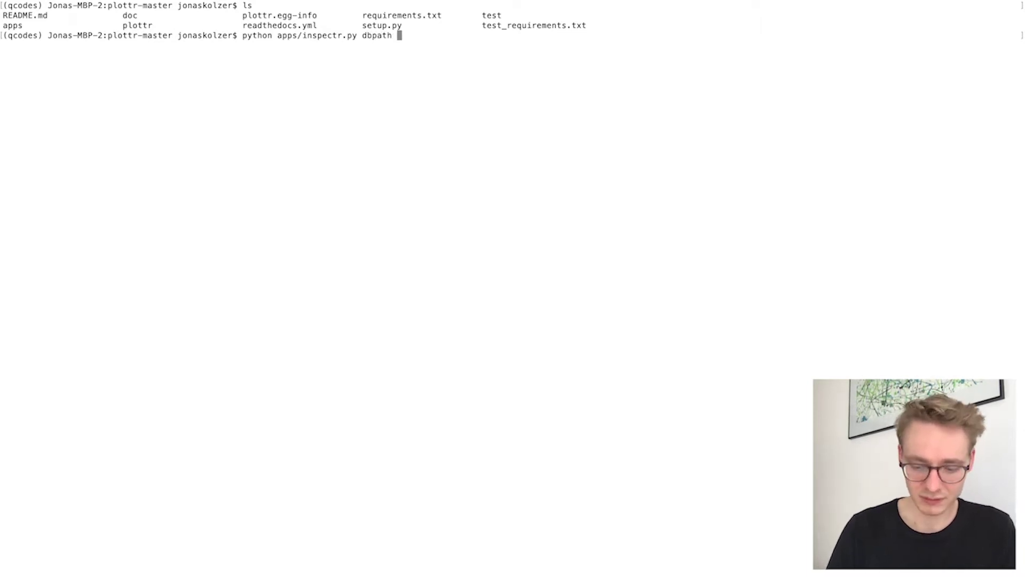
pyautogui.write('./../')
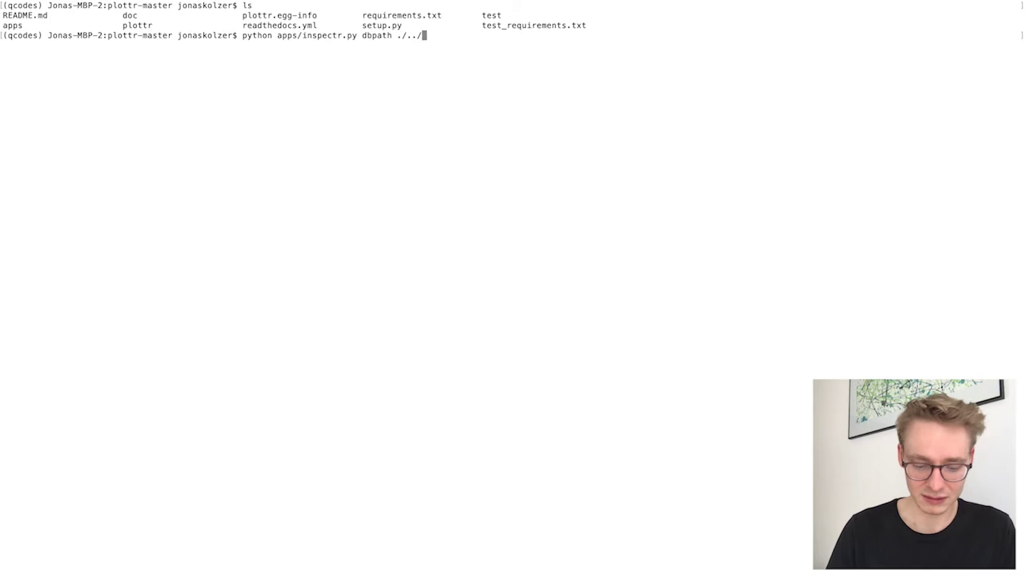
pyautogui.write('ex')
pyautogui.press('Tab')
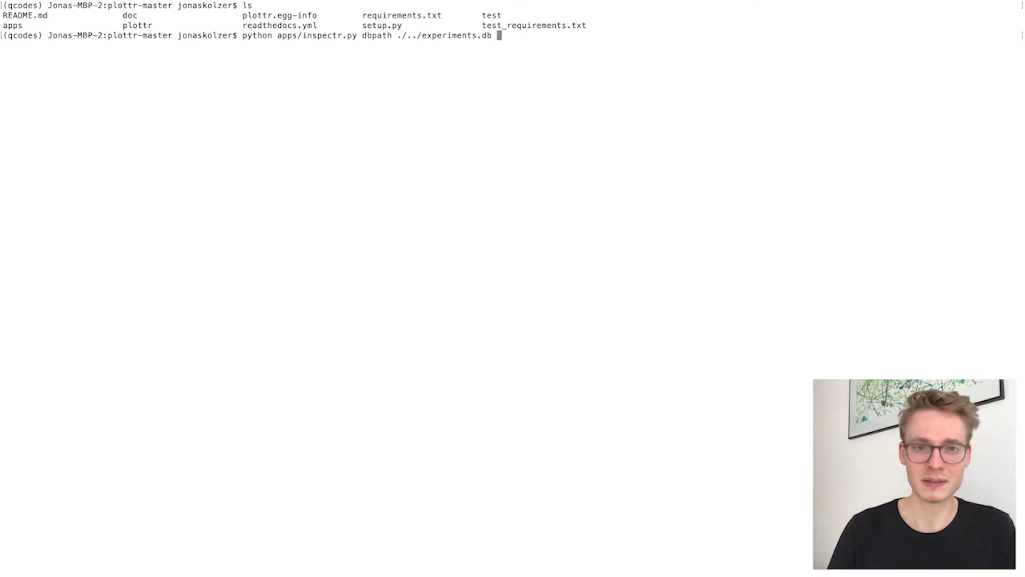
pyautogui.press('Return')
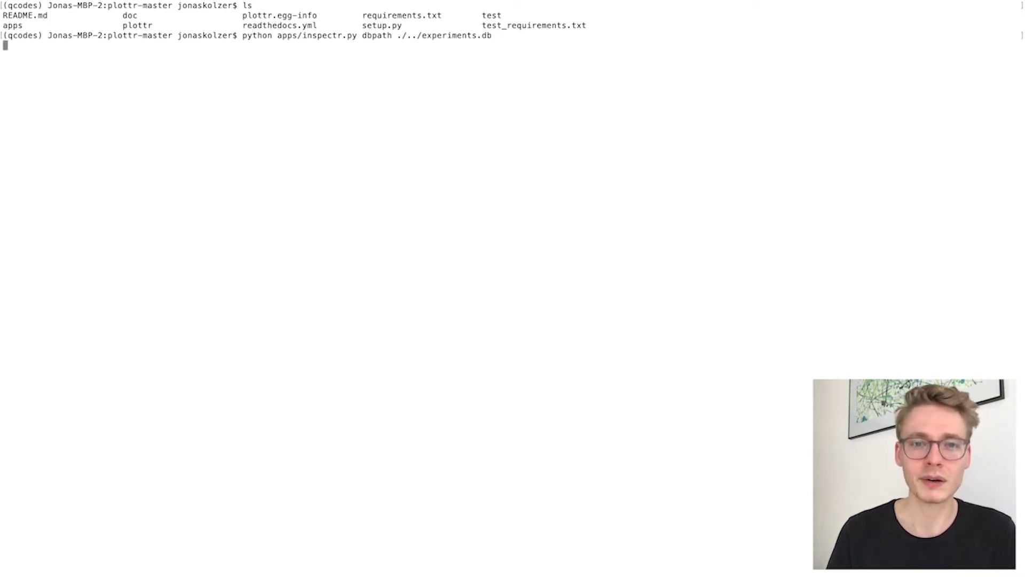
# Step: Fix the argument to '--dbpath' and relaunch inspectr on experiments.db
pyautogui.press('Up')
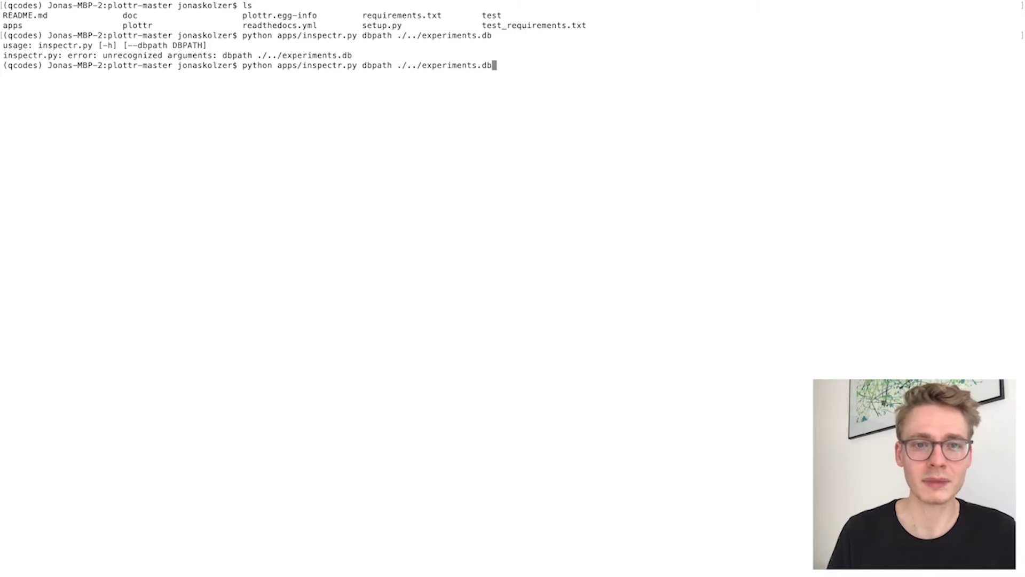
pyautogui.press('Left')
pyautogui.press('Left')
pyautogui.press('Left')
pyautogui.press('Left')
pyautogui.press('Left')
pyautogui.press('Left')
pyautogui.press('Left')
pyautogui.press('Left')
pyautogui.press('Left')
pyautogui.press('Left')
pyautogui.press('Left')
pyautogui.press('Left')
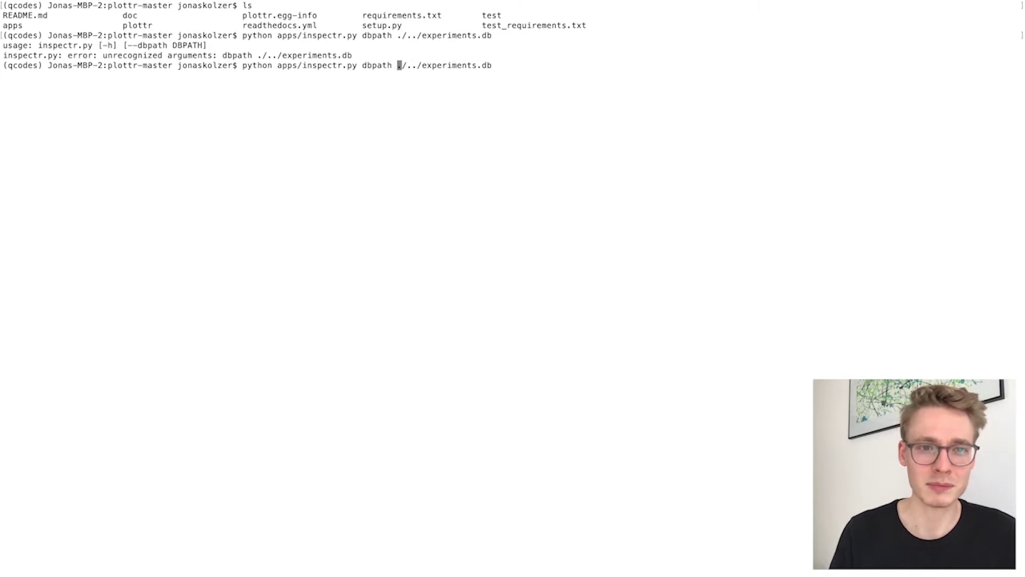
pyautogui.press('Left')
pyautogui.press('Left')
pyautogui.press('Left')
pyautogui.press('Left')
pyautogui.press('Left')
pyautogui.press('Left')
pyautogui.press('Left')
pyautogui.write('--')
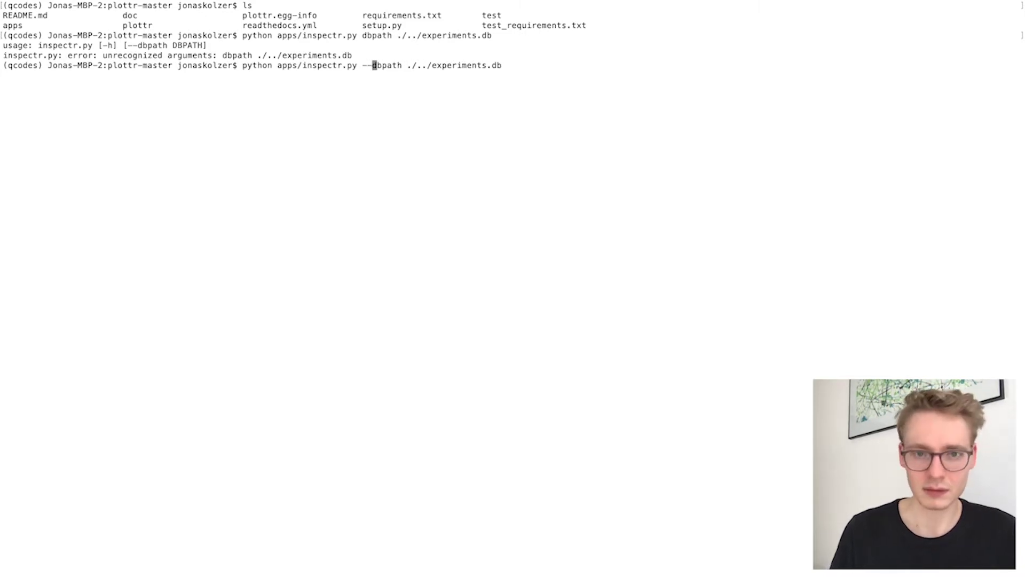
pyautogui.press('Return')
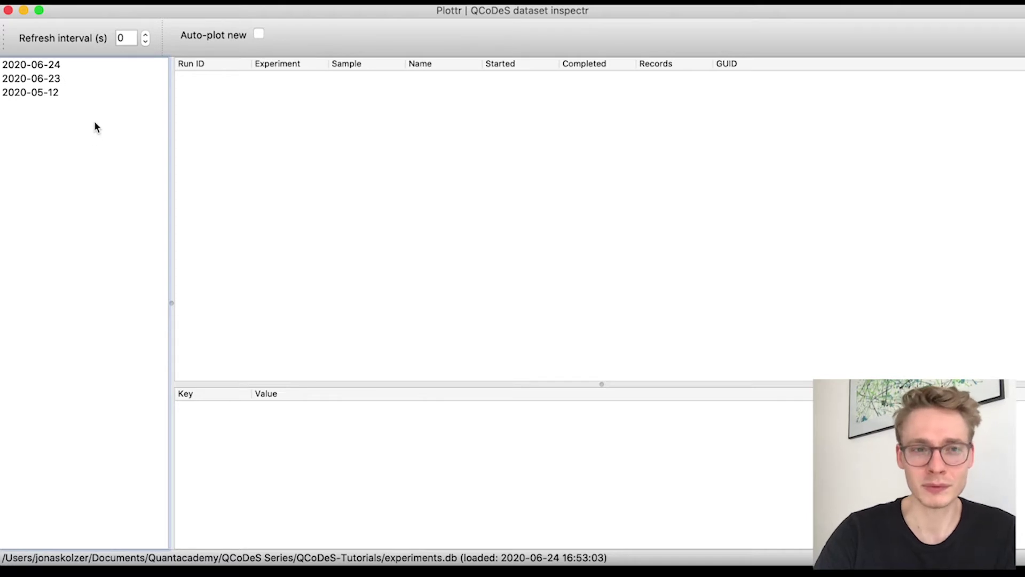
# Step: Compare the runs listed for 2020-05-12, 2020-06-23 and 2020-06-24
pyautogui.click(60, 95)
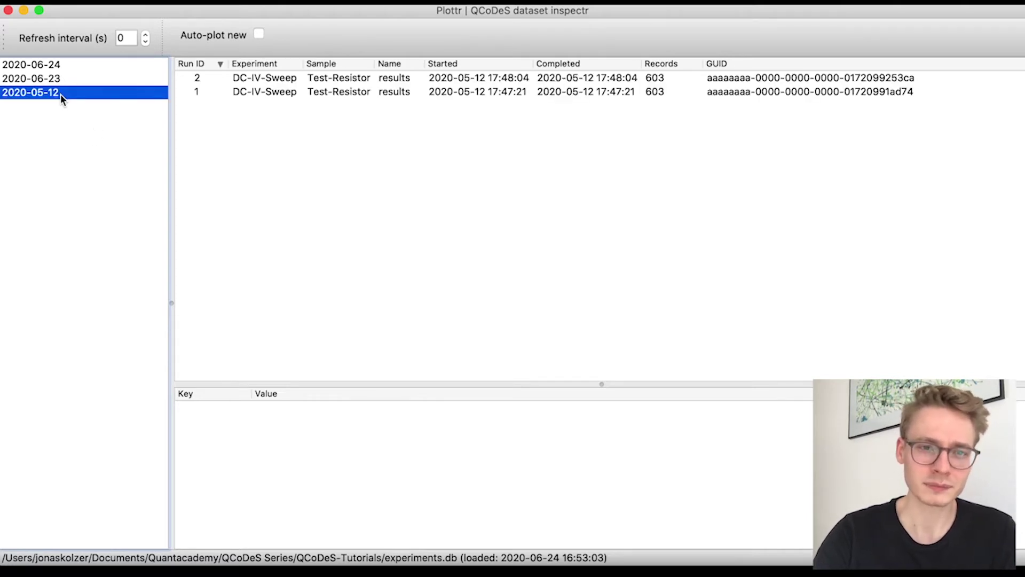
pyautogui.click(69, 80)
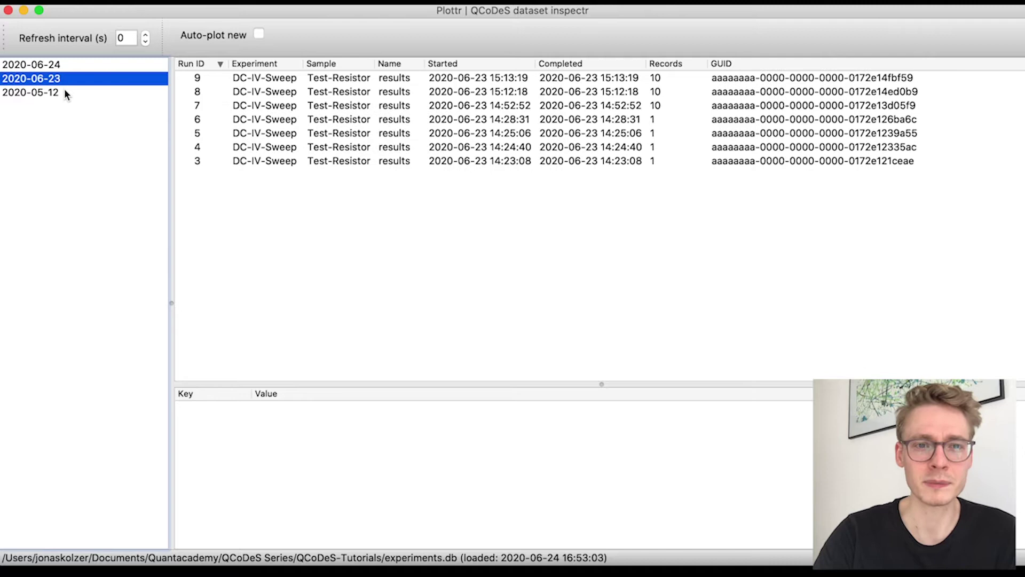
pyautogui.click(64, 91)
pyautogui.click(66, 79)
pyautogui.click(64, 67)
pyautogui.click(63, 79)
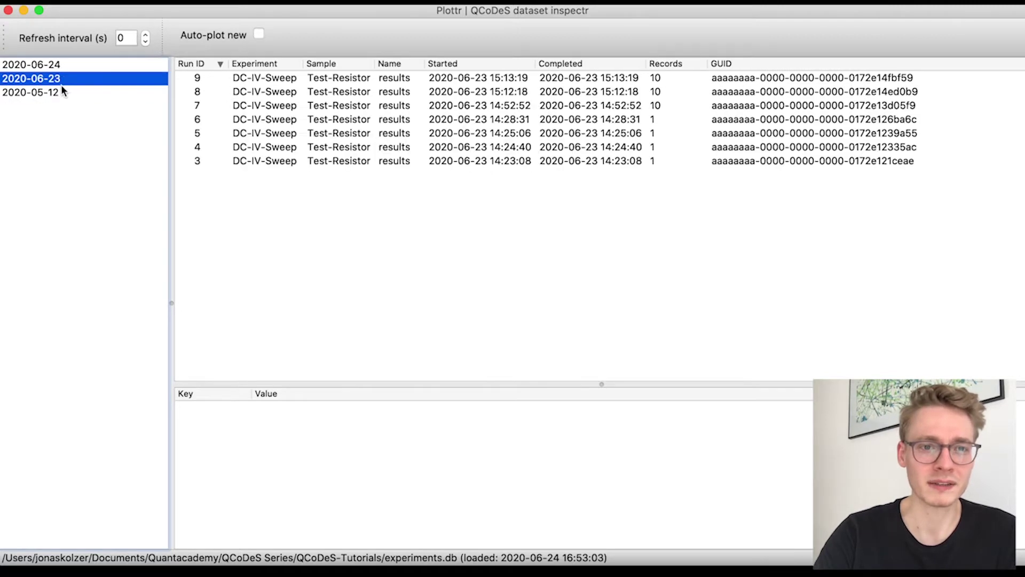
pyautogui.click(59, 89)
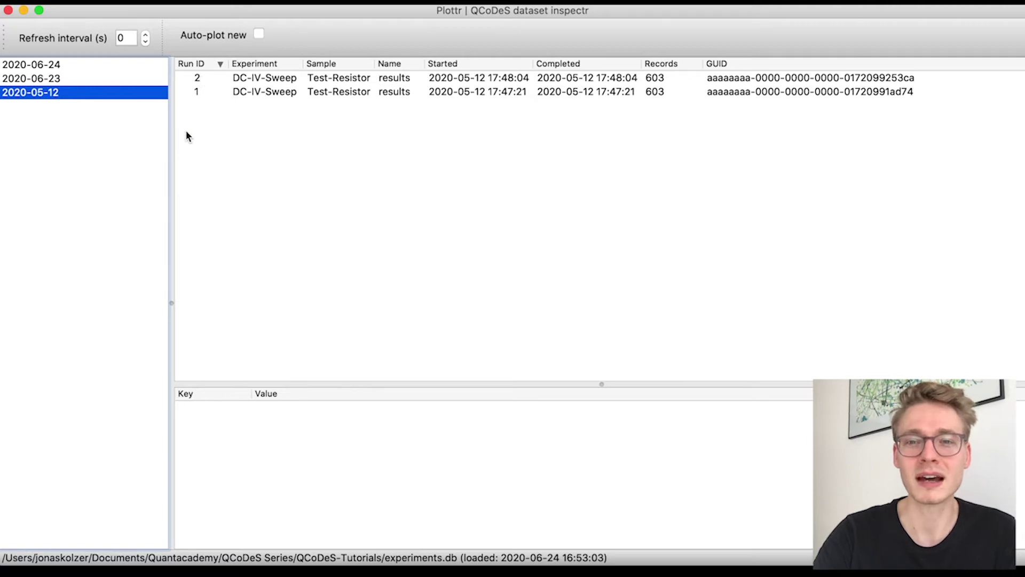
# Step: Cycle the dates again, view 2020-06-24's run 10, and end on 2020-05-12's runs
pyautogui.click(55, 81)
pyautogui.click(54, 65)
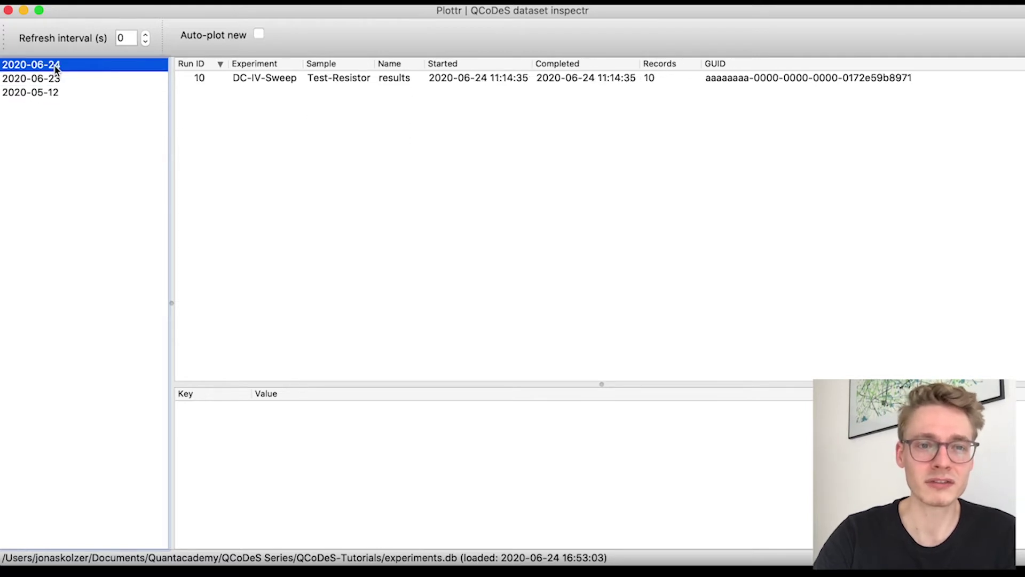
pyautogui.click(52, 78)
pyautogui.click(50, 92)
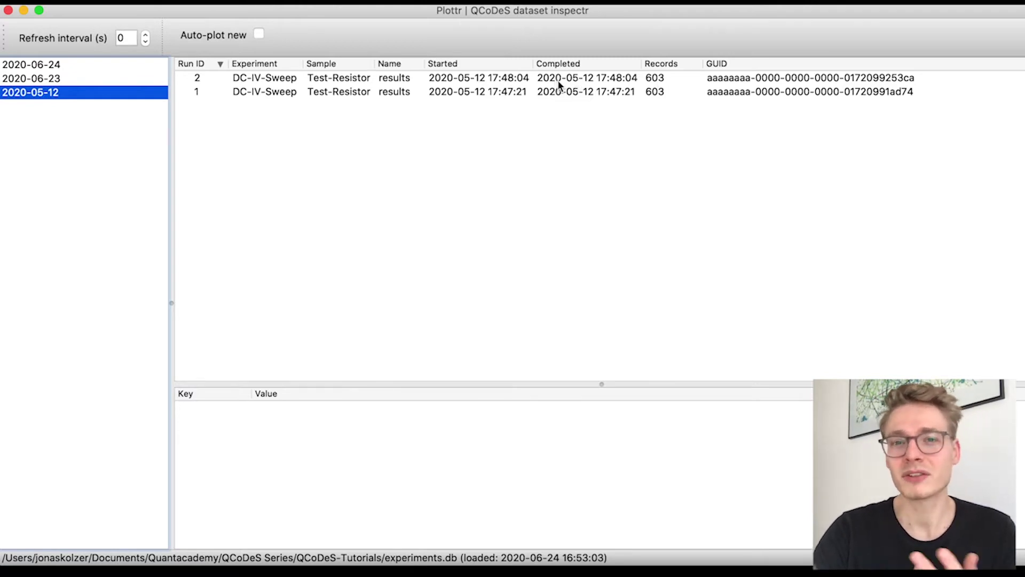
pyautogui.click(101, 67)
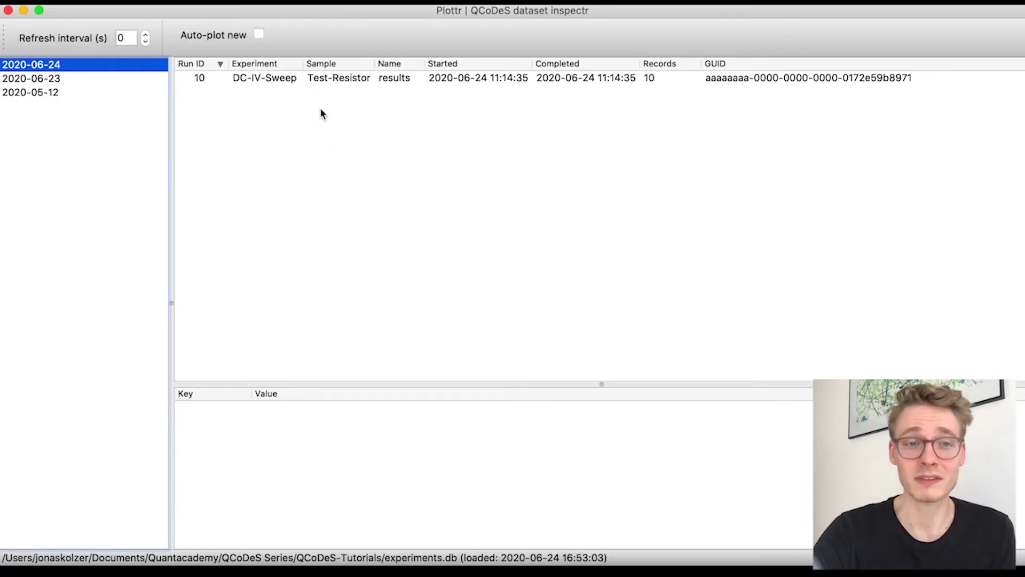
pyautogui.click(73, 94)
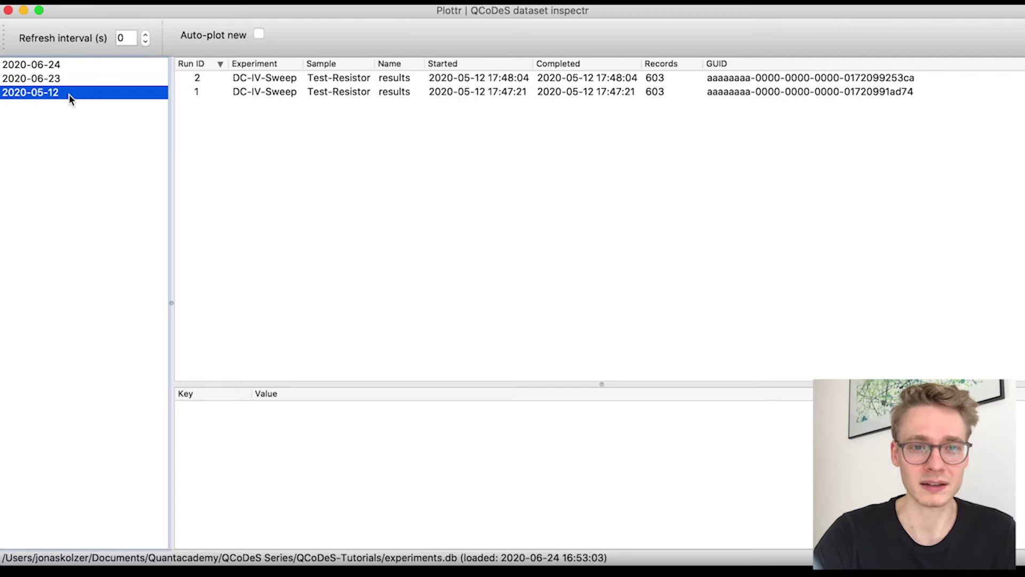
# Step: Open run 1's I vs V_set plot in autoplot and stretch the window across the screen
pyautogui.click(267, 92)
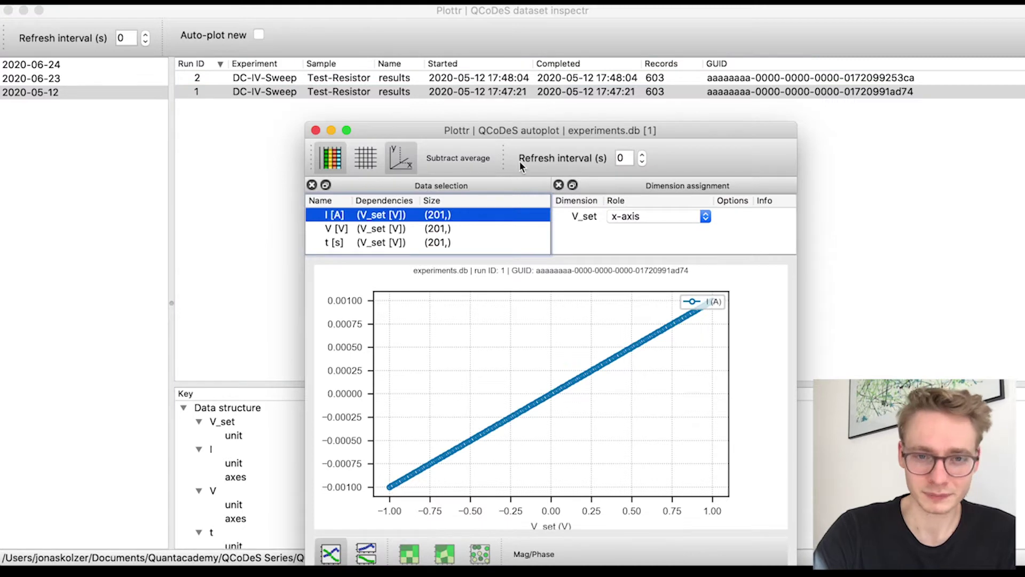
pyautogui.moveTo(414, 130); pyautogui.dragTo(275, 22)
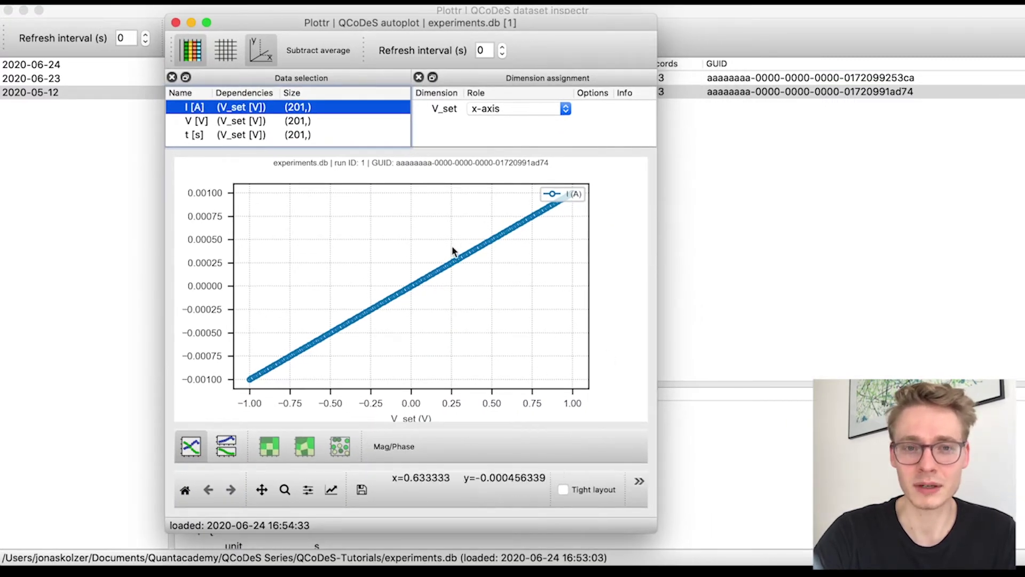
pyautogui.moveTo(288, 24); pyautogui.dragTo(124, 13)
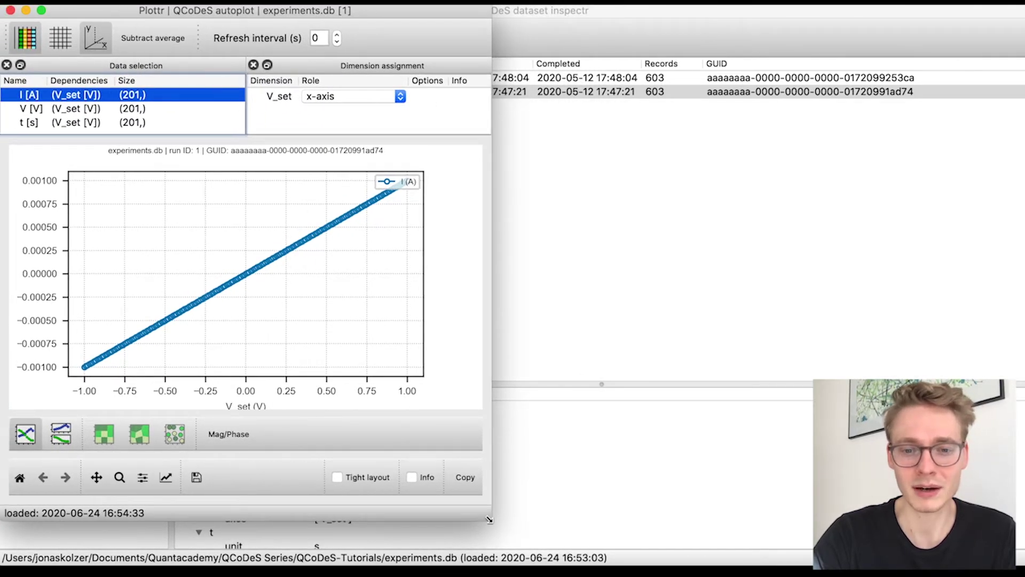
pyautogui.moveTo(491, 520); pyautogui.dragTo(1021, 557)
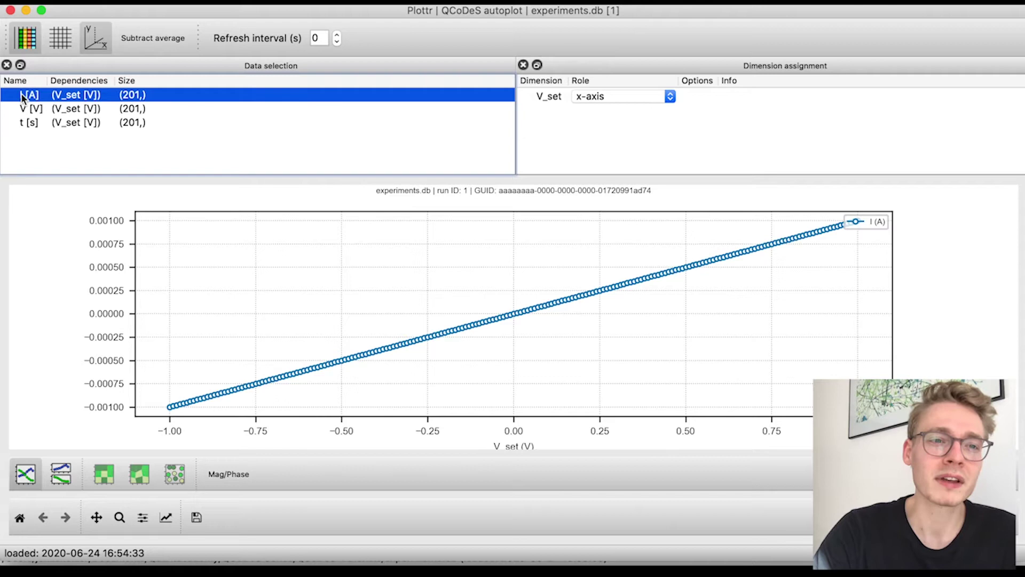
pyautogui.keyDown('shift'); pyautogui.click(22, 110); pyautogui.keyUp('shift')
pyautogui.keyDown('shift'); pyautogui.click(21, 122); pyautogui.keyUp('shift')
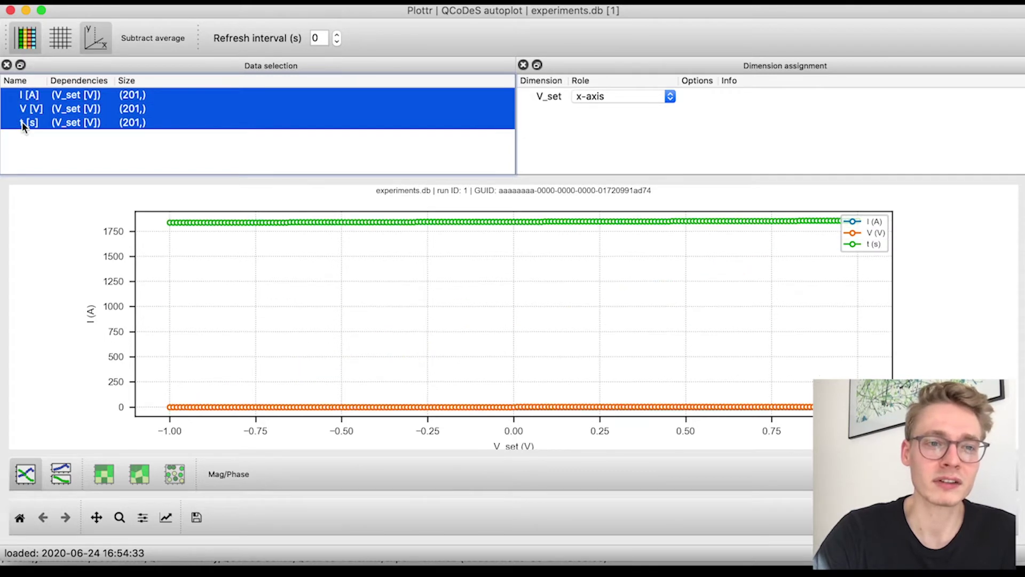
pyautogui.keyDown('shift'); pyautogui.click(28, 111); pyautogui.keyUp('shift')
pyautogui.click(28, 97)
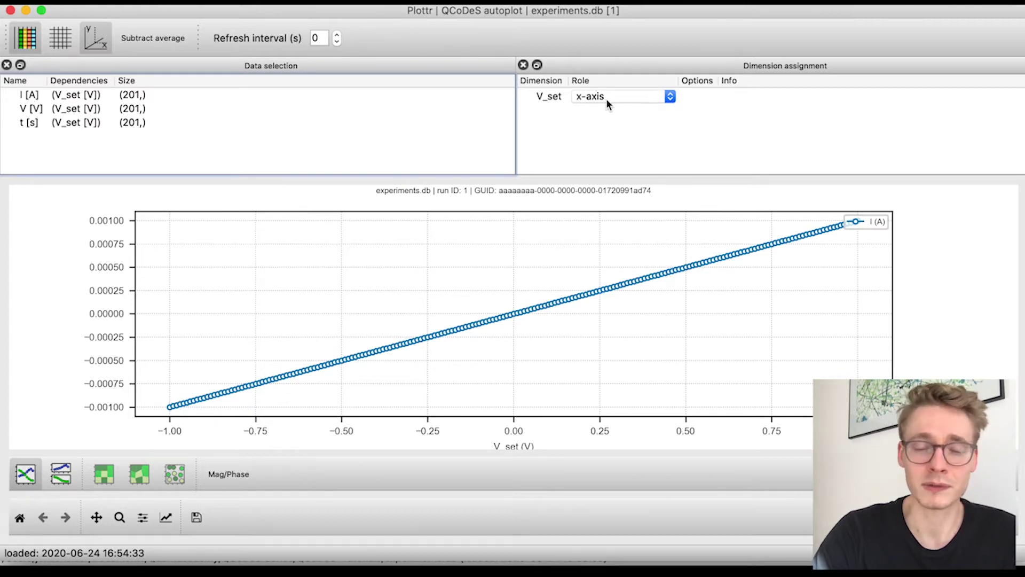
pyautogui.click(63, 110)
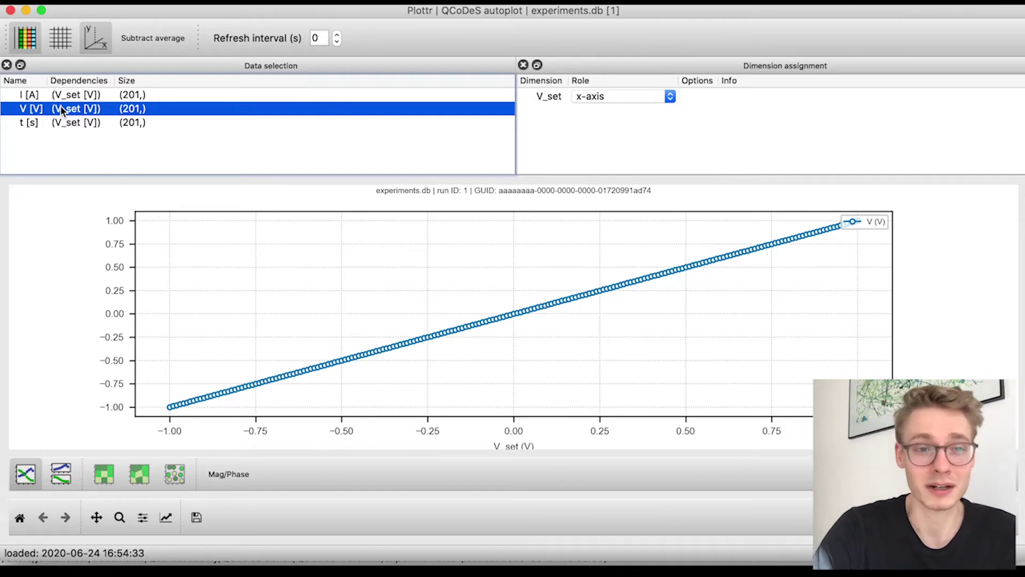
pyautogui.click(60, 107)
pyautogui.click(62, 96)
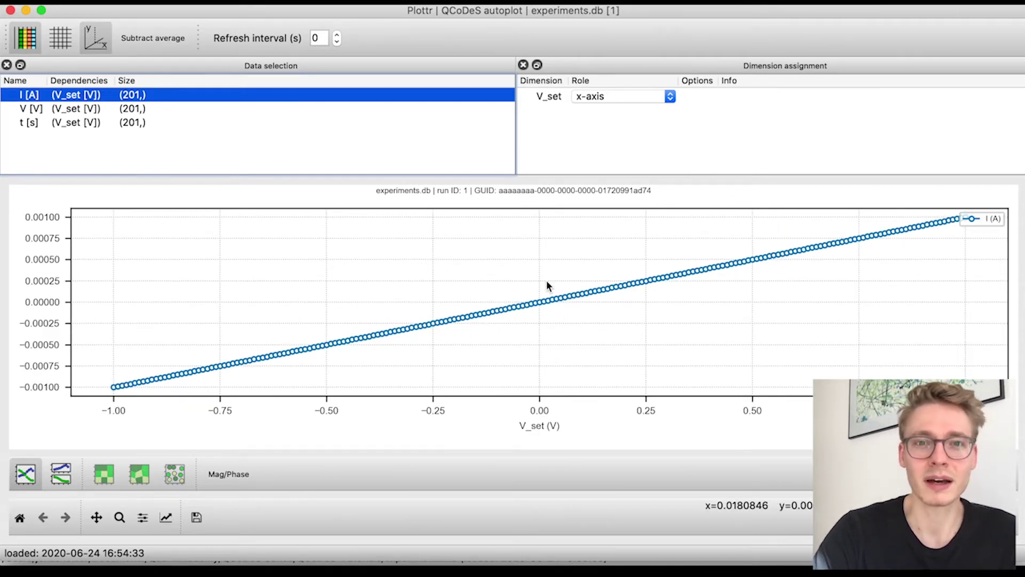
# Step: Switch to subplot-per-item and plot I [A] and V [V] against V_set in separate panels
pyautogui.click(62, 477)
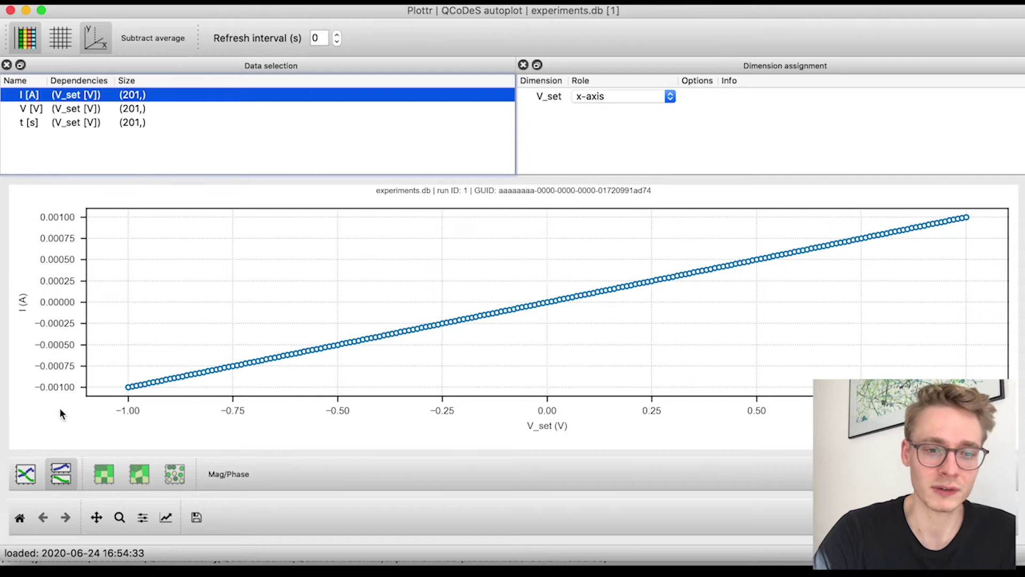
pyautogui.keyDown('shift'); pyautogui.click(95, 111); pyautogui.keyUp('shift')
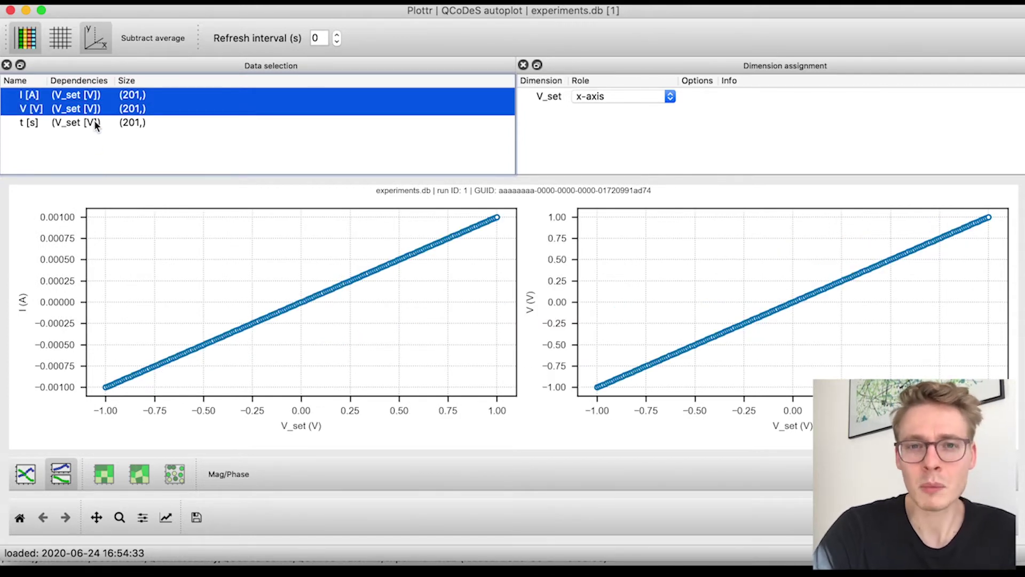
pyautogui.keyDown('shift'); pyautogui.click(70, 125); pyautogui.keyUp('shift')
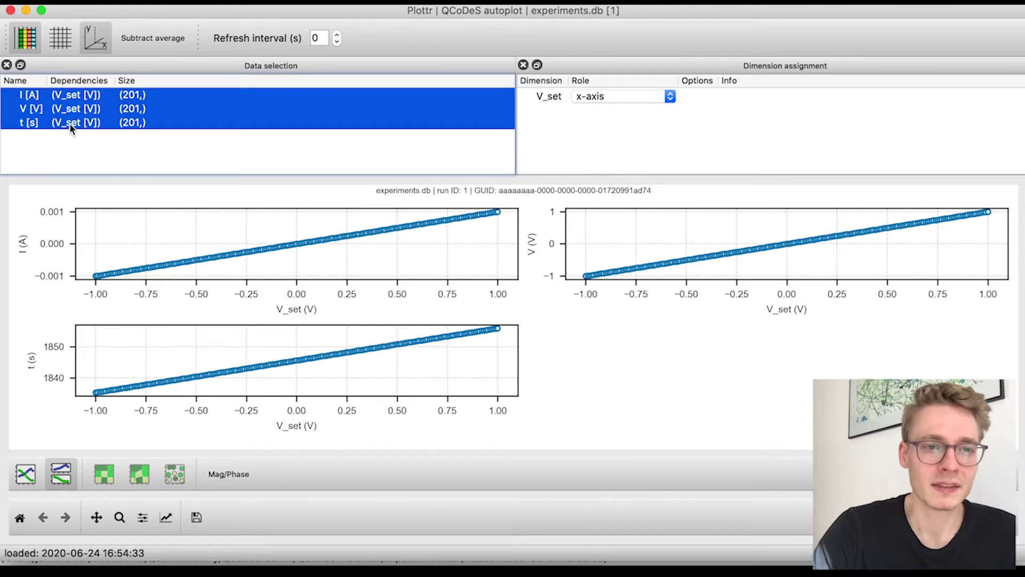
pyautogui.click(72, 96)
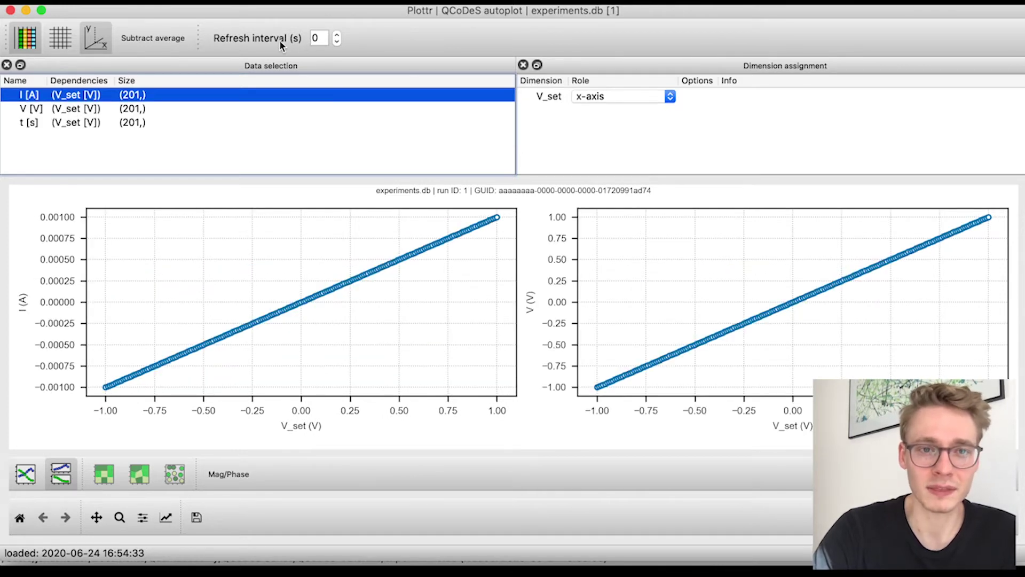
pyautogui.click(319, 39)
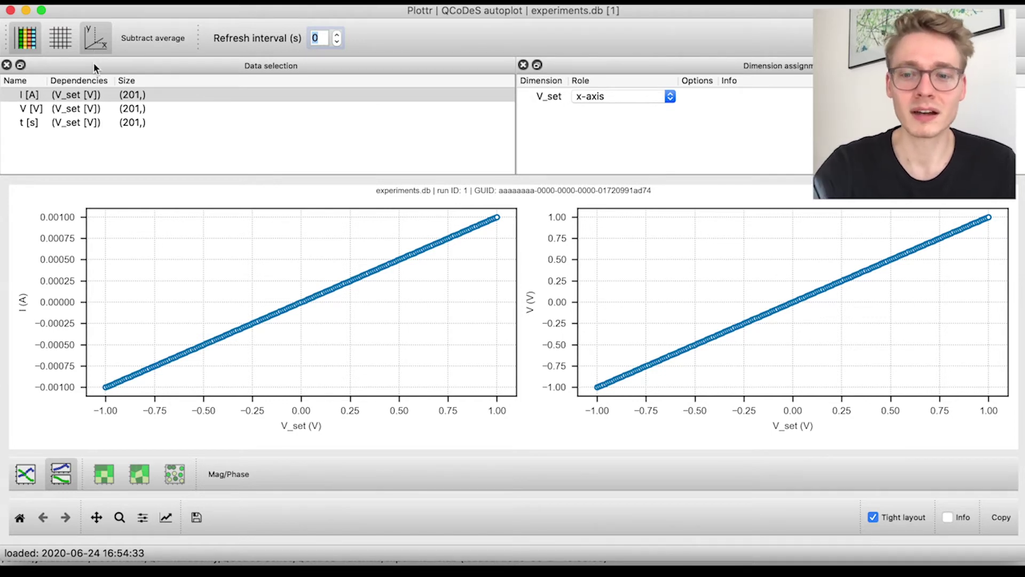
# Step: Close the plot, select 2020-06-24's run 10, and enlarge its details pane
pyautogui.click(11, 11)
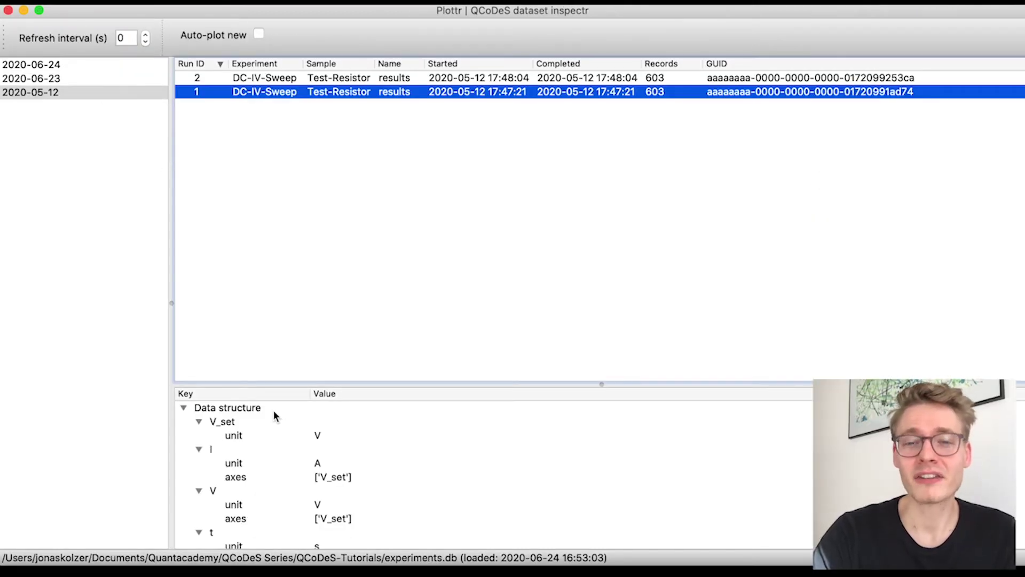
pyautogui.click(40, 65)
pyautogui.click(303, 78)
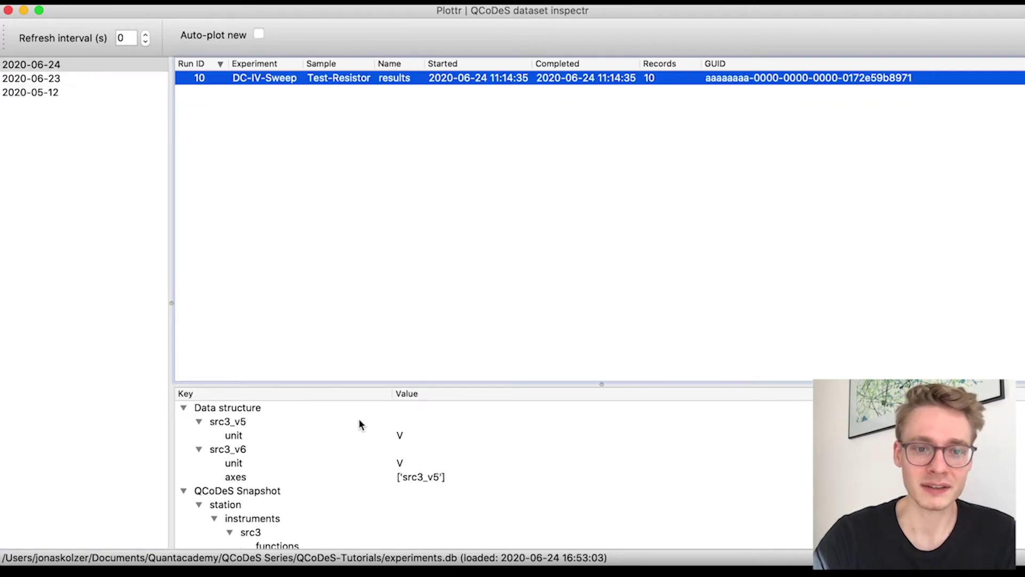
pyautogui.scroll(-1, 358, 421)
pyautogui.scroll(2, 358, 422)
pyautogui.moveTo(598, 387); pyautogui.dragTo(599, 232)
pyautogui.scroll(-8, 498, 348)
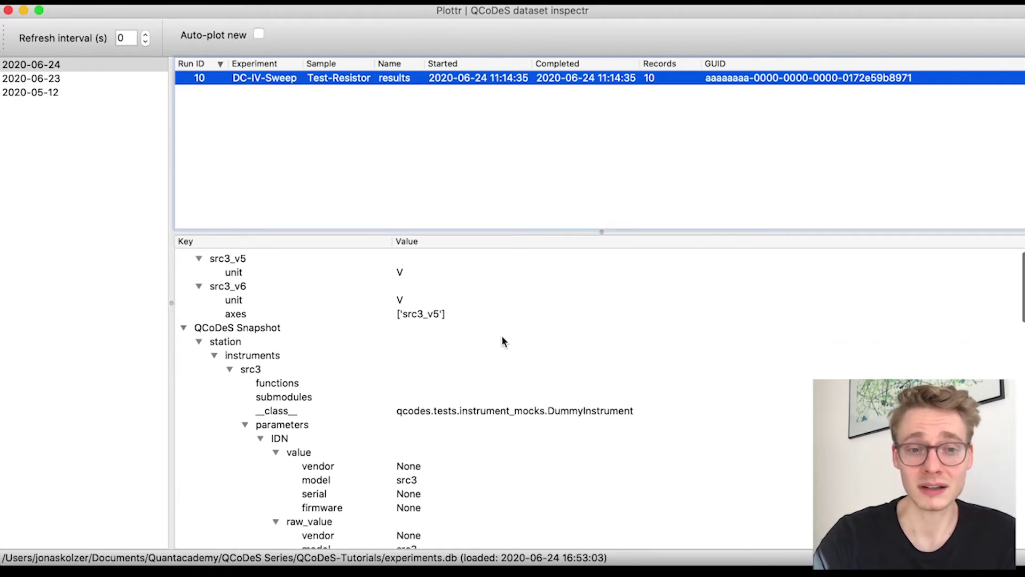
pyautogui.scroll(-20, 501, 347)
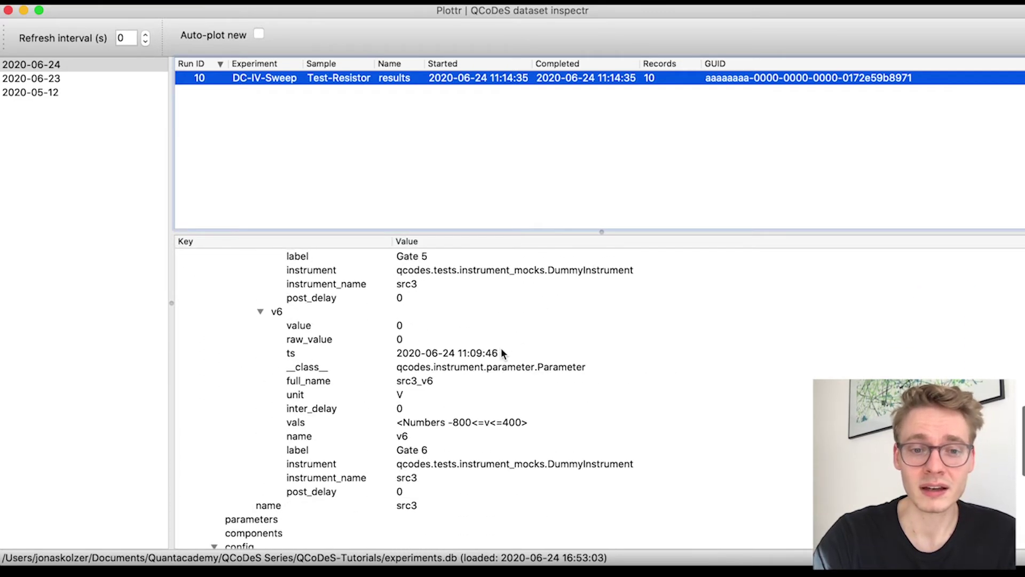
pyautogui.scroll(20, 502, 352)
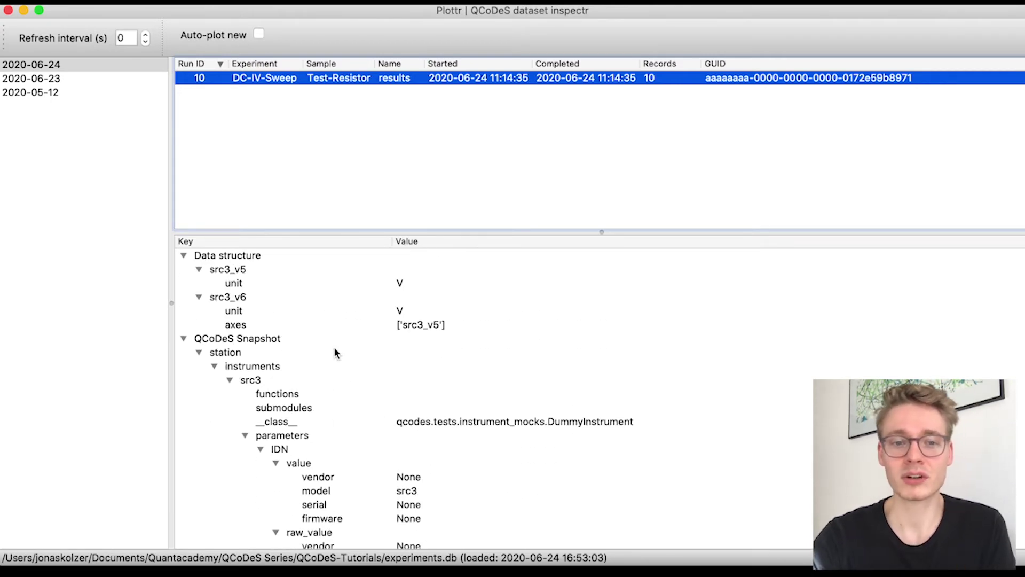
# Step: Browse the QCoDeS Snapshot tree for src3, collapsing and re-expanding the branch
pyautogui.click(245, 339)
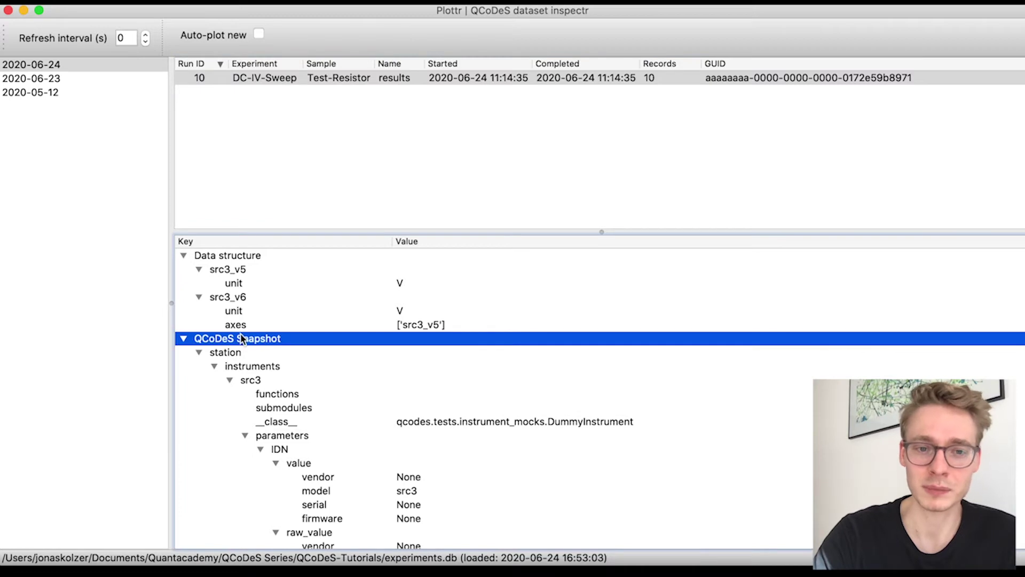
pyautogui.scroll(-5, 251, 338)
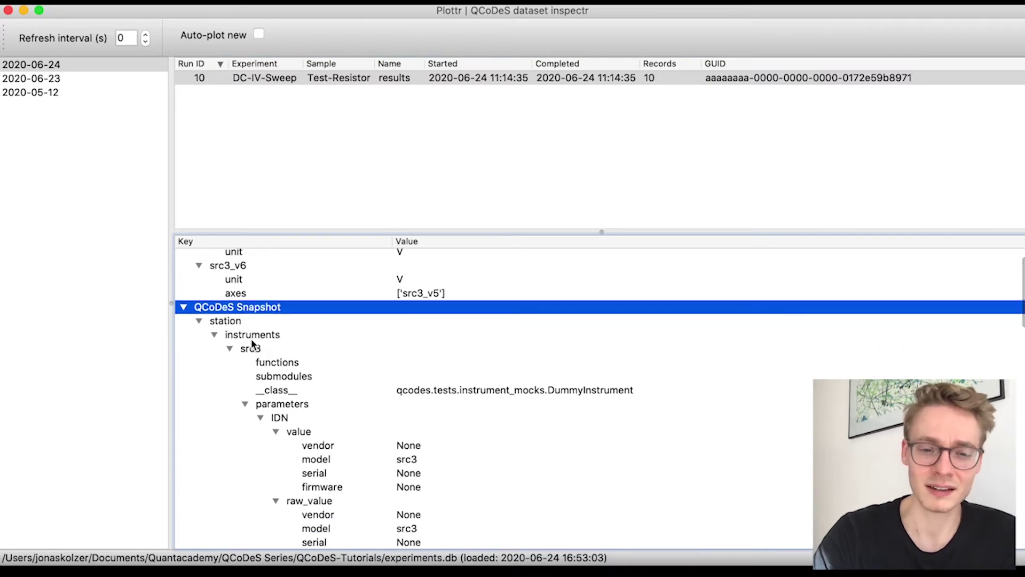
pyautogui.scroll(-3, 251, 342)
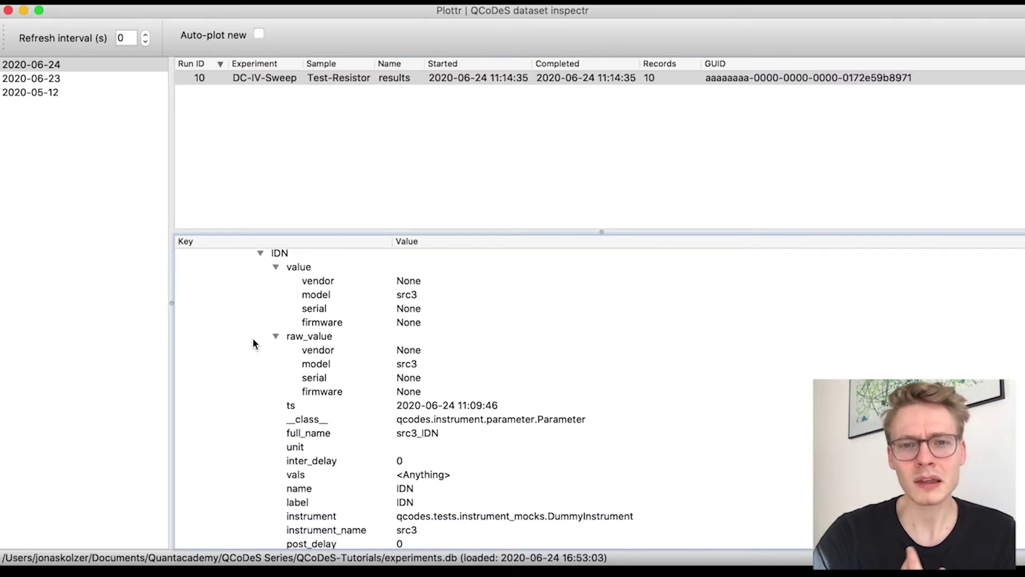
pyautogui.scroll(-8, 299, 348)
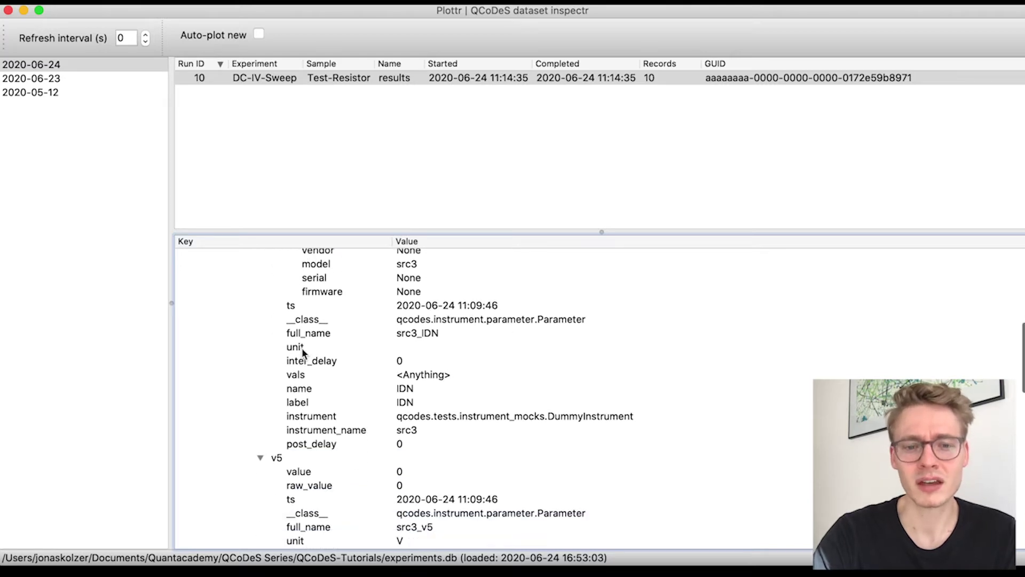
pyautogui.scroll(-3, 302, 350)
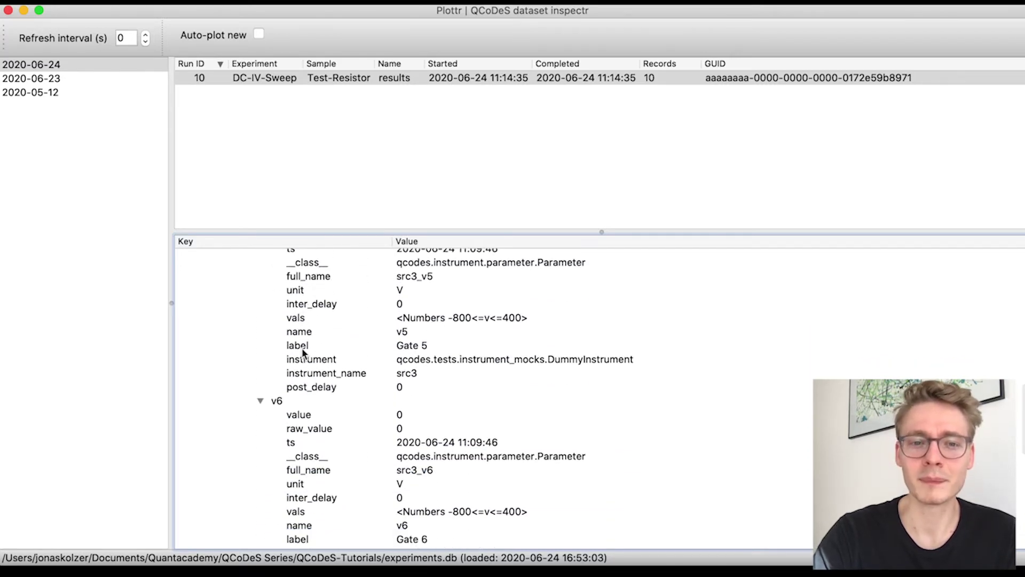
pyautogui.scroll(-7, 302, 350)
pyautogui.scroll(-5, 303, 348)
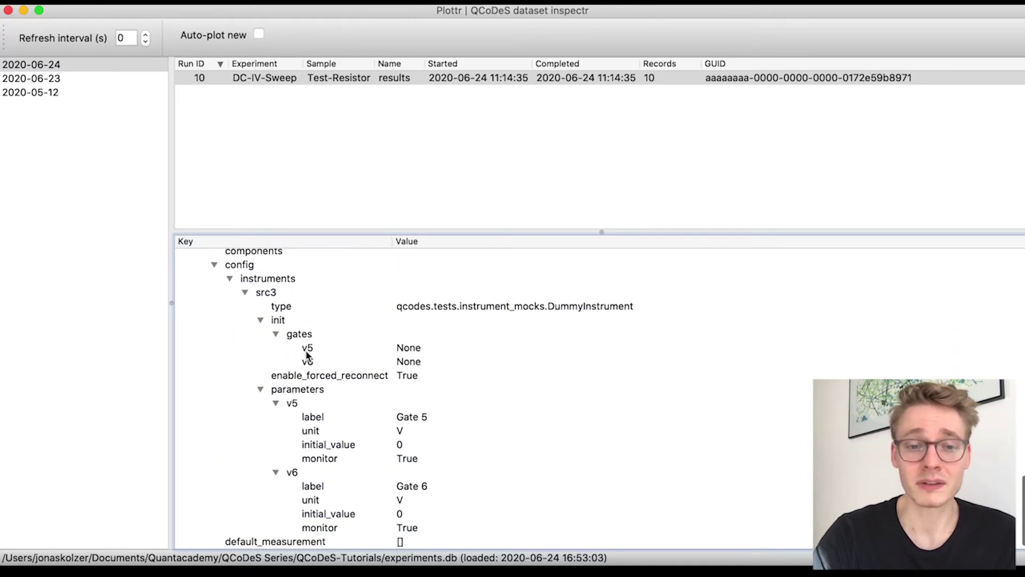
pyautogui.scroll(15, 306, 350)
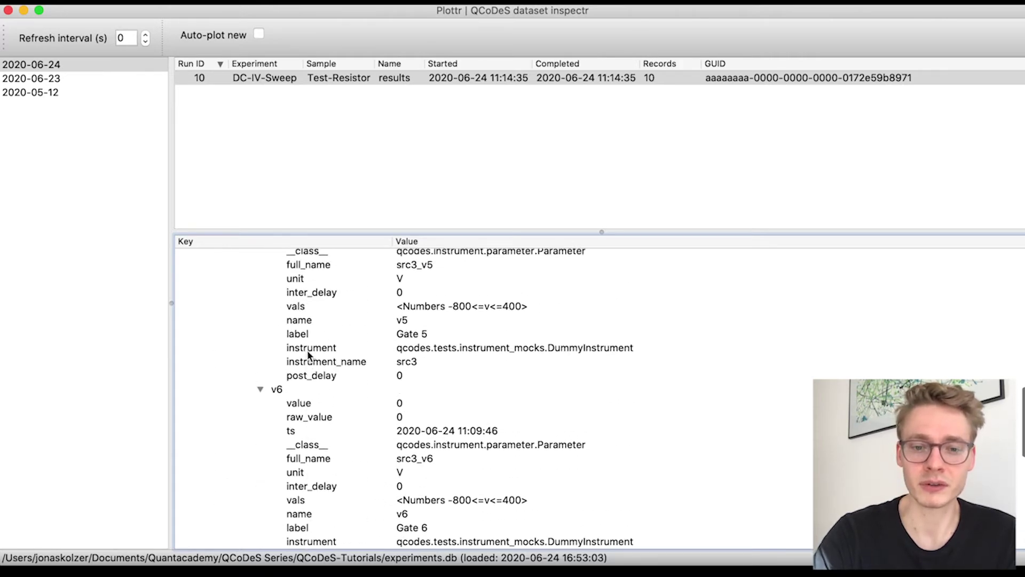
pyautogui.scroll(4, 306, 350)
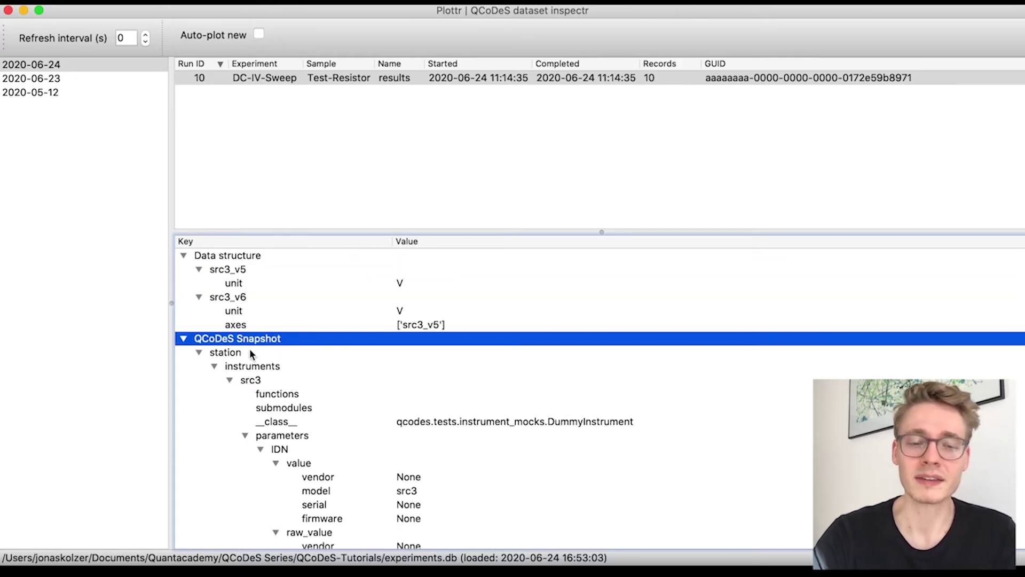
pyautogui.click(183, 339)
pyautogui.click(183, 338)
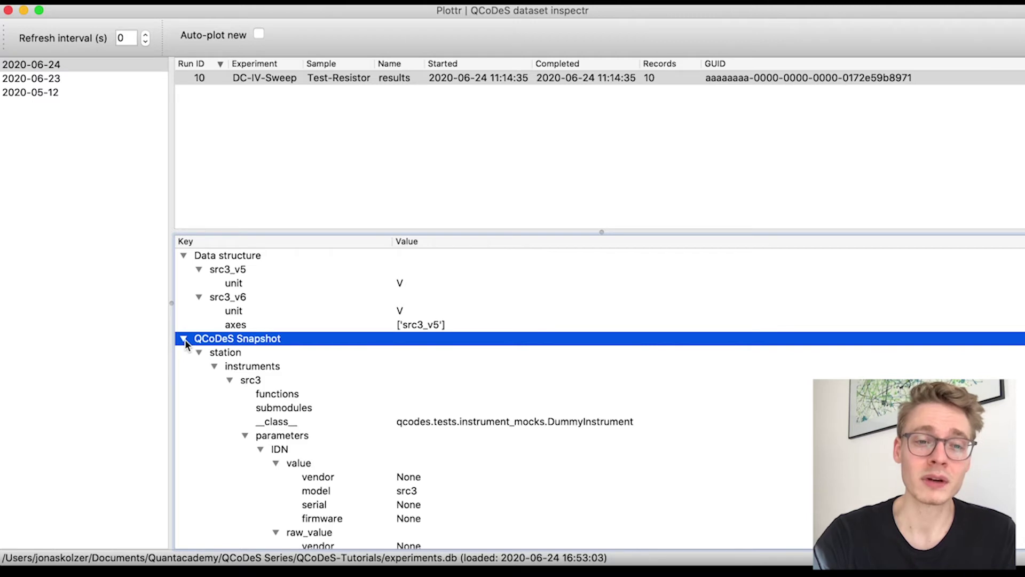
pyautogui.scroll(-1, 289, 354)
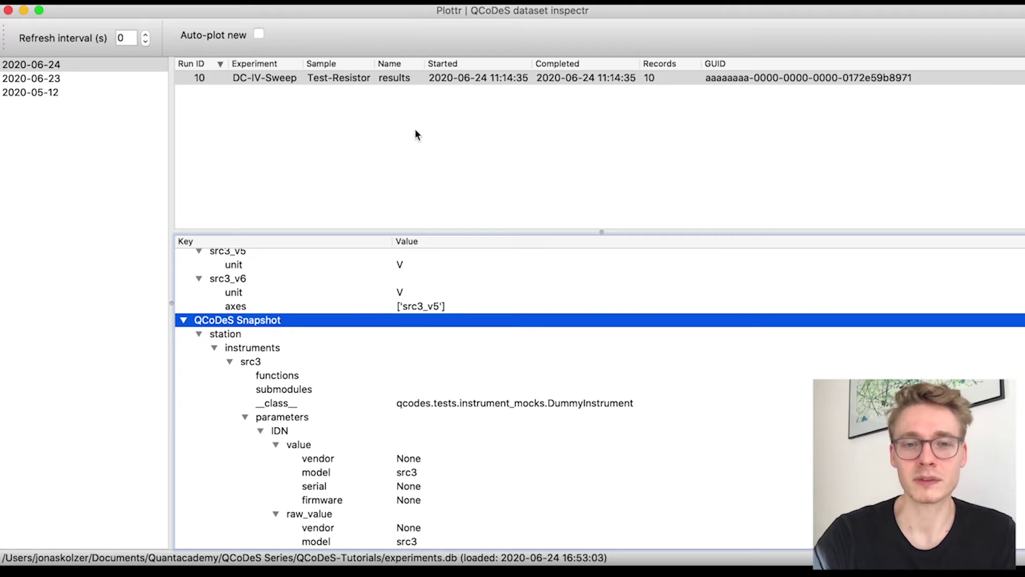
pyautogui.click(334, 81)
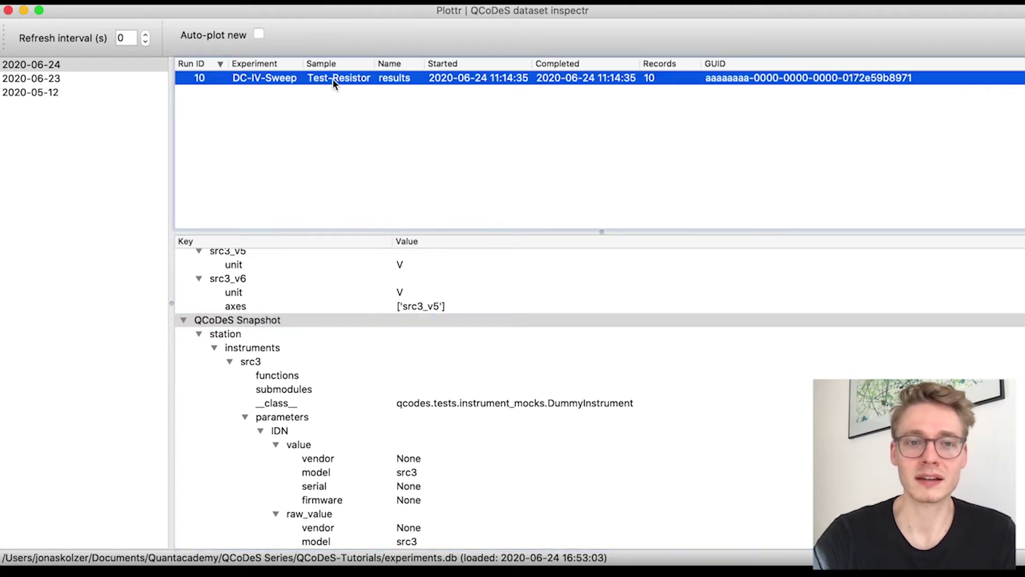
pyautogui.doubleClick(332, 79)
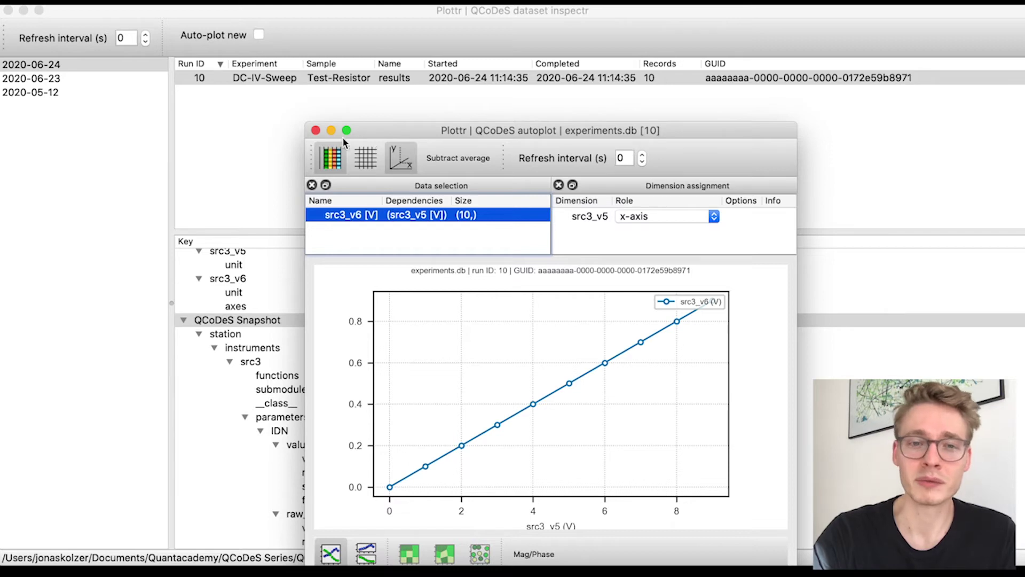
pyautogui.click(316, 130)
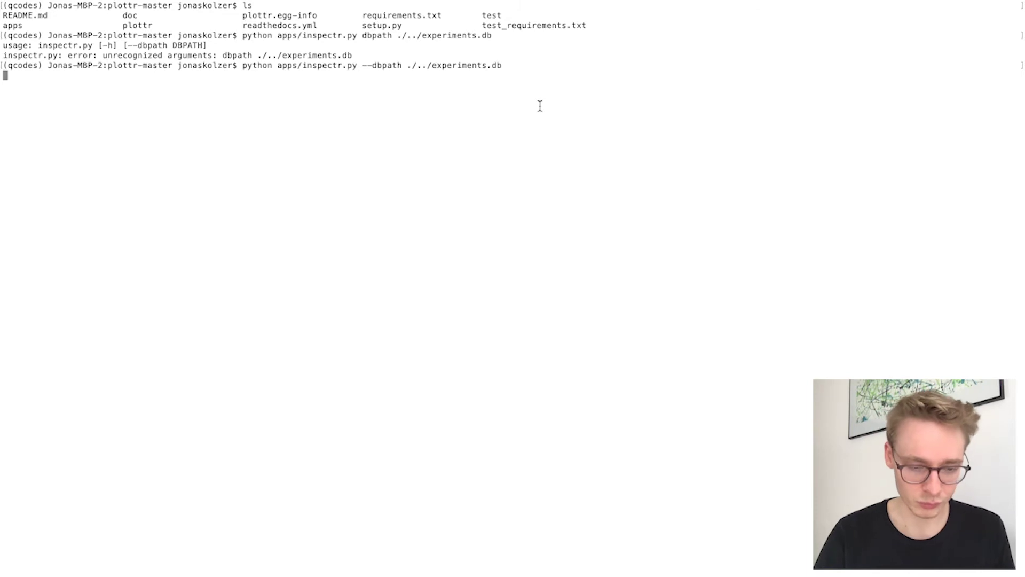
# Step: Stop inspectr with Ctrl+C and start the server with 'python -m qcodes.monitor.monitor'
pyautogui.hotkey('ctrl', 'c')
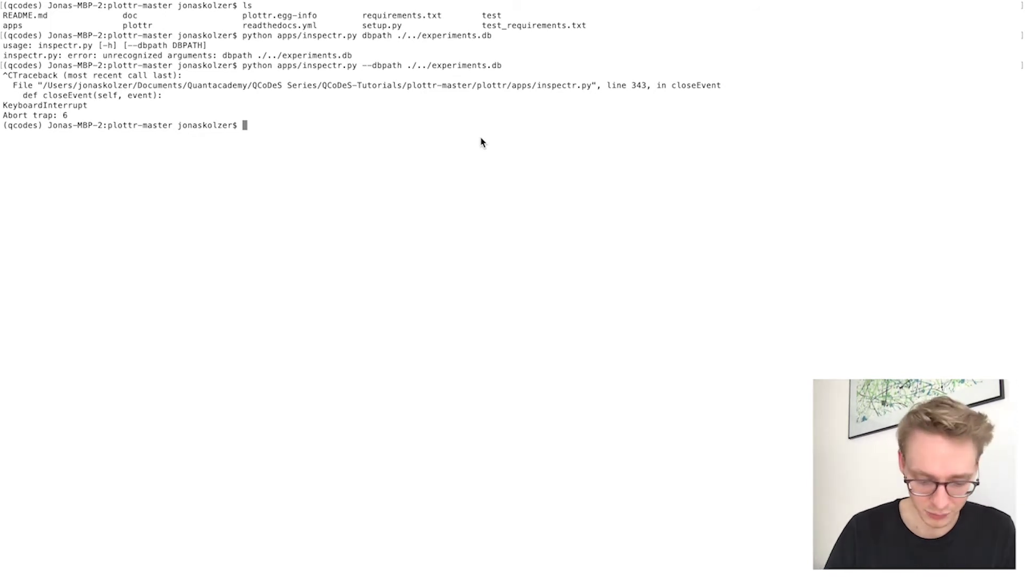
pyautogui.write('python -m ')
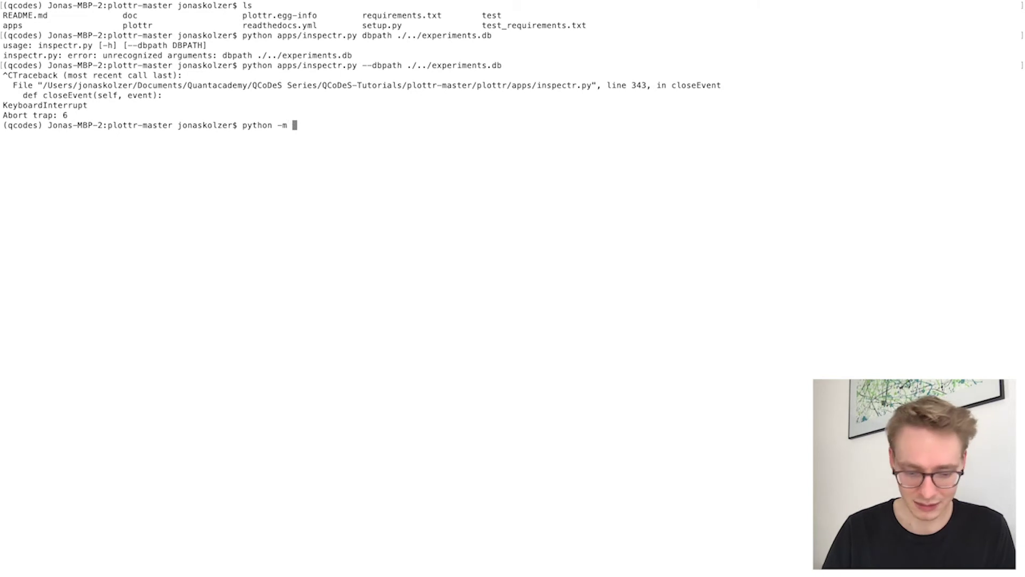
pyautogui.write('qco')
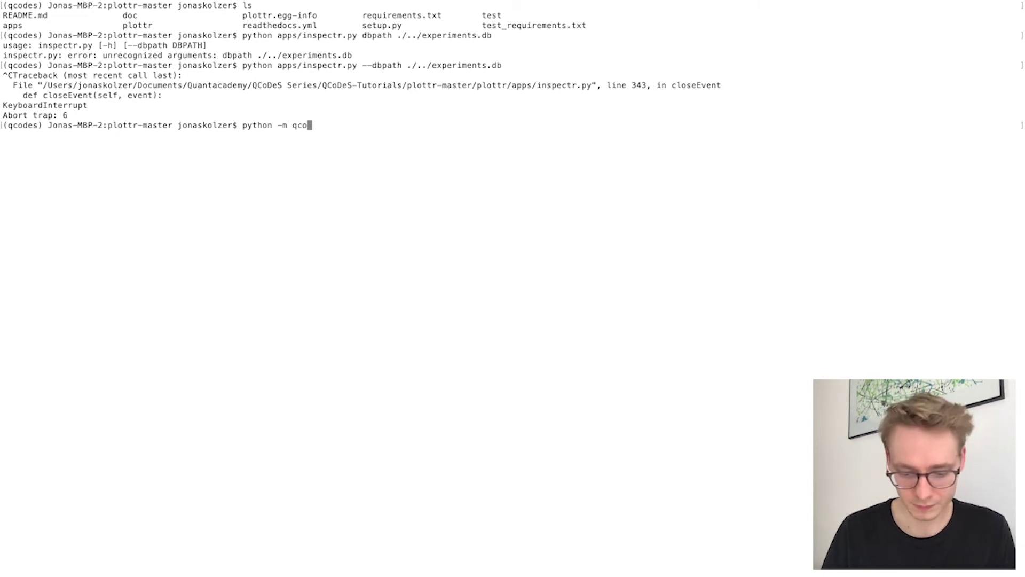
pyautogui.write('de')
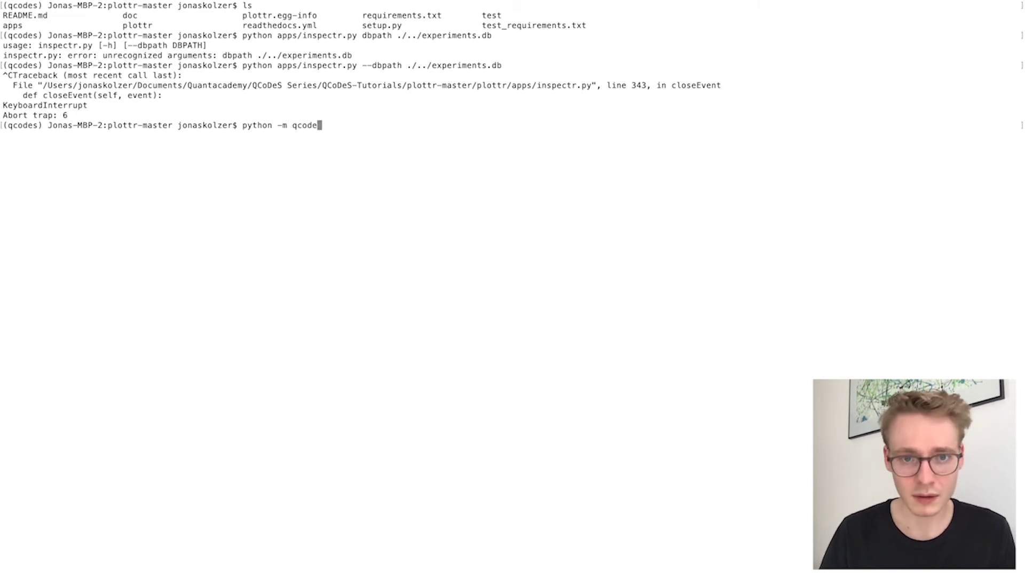
pyautogui.write('s.')
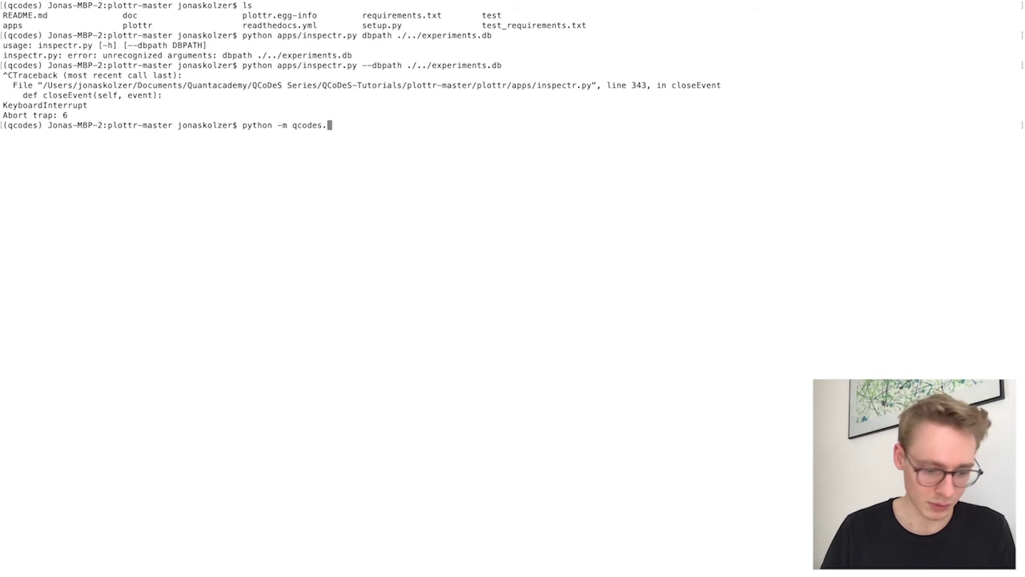
pyautogui.write('monitor')
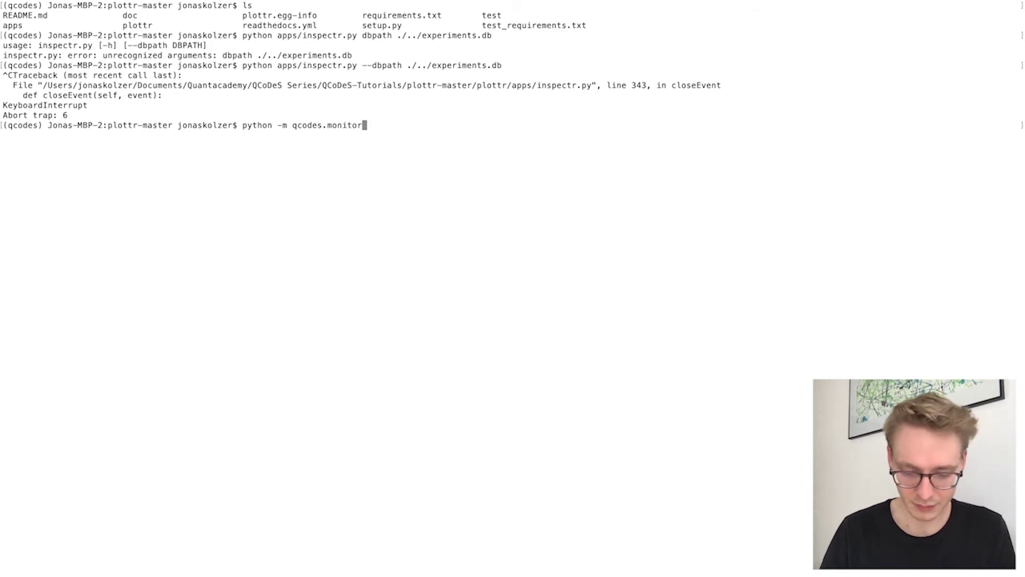
pyautogui.write('.monitor')
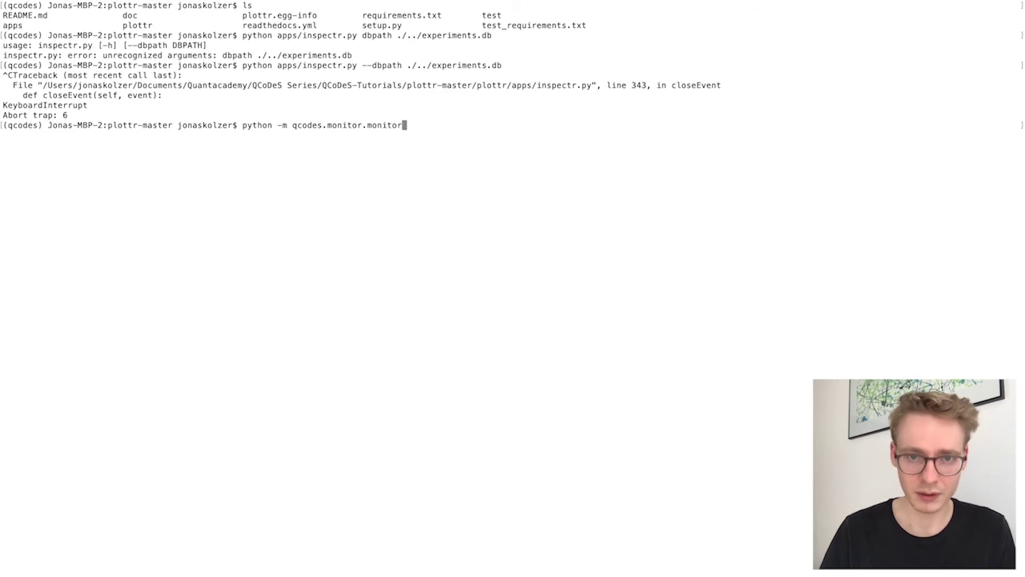
pyautogui.press('Return')
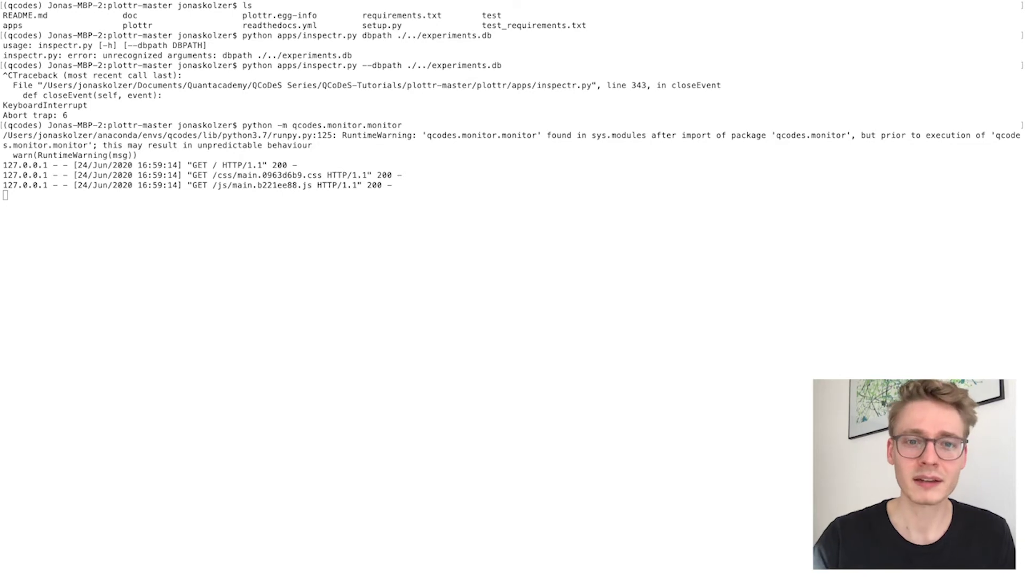
# Step: Switch to the desktop showing the Visualising_data Jupyter notebook
pyautogui.hotkey('ctrl', 'Right')
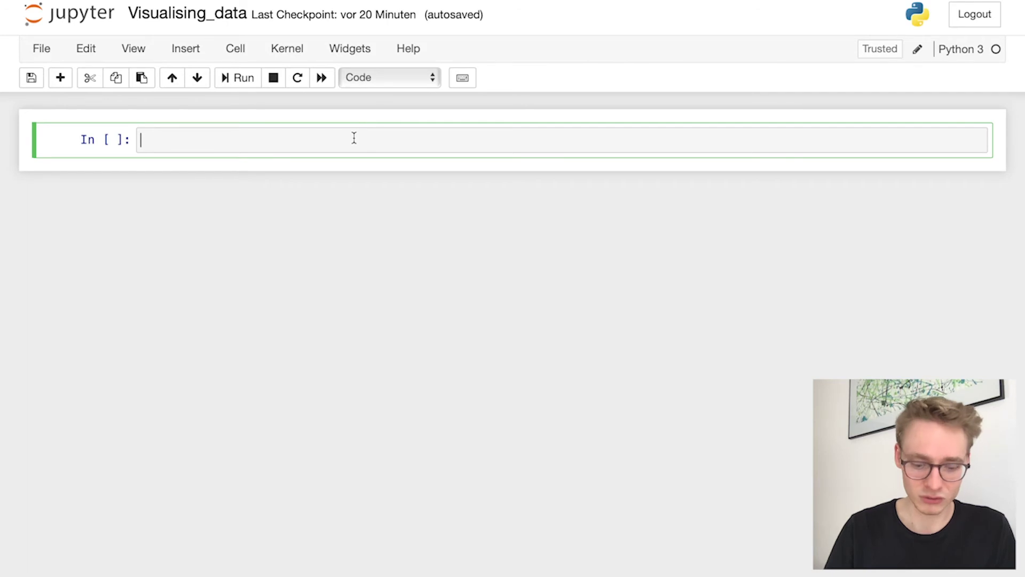
# Step: Run a cell importing qcodes as qc with dummy src1/src2, V_appl_1, V_appl_2, I_meas and a 2D loop
pyautogui.write('import ')
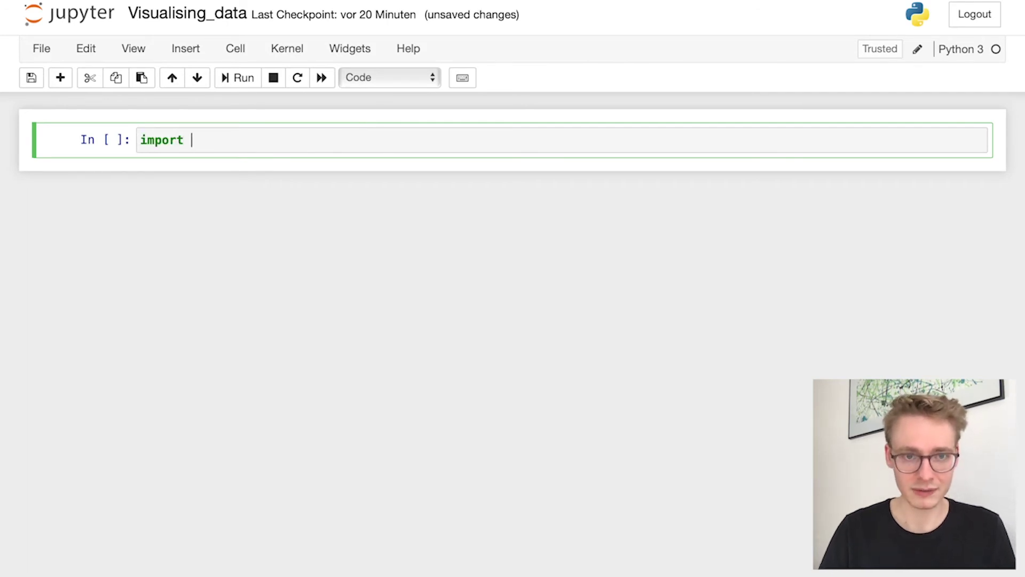
pyautogui.write('qco')
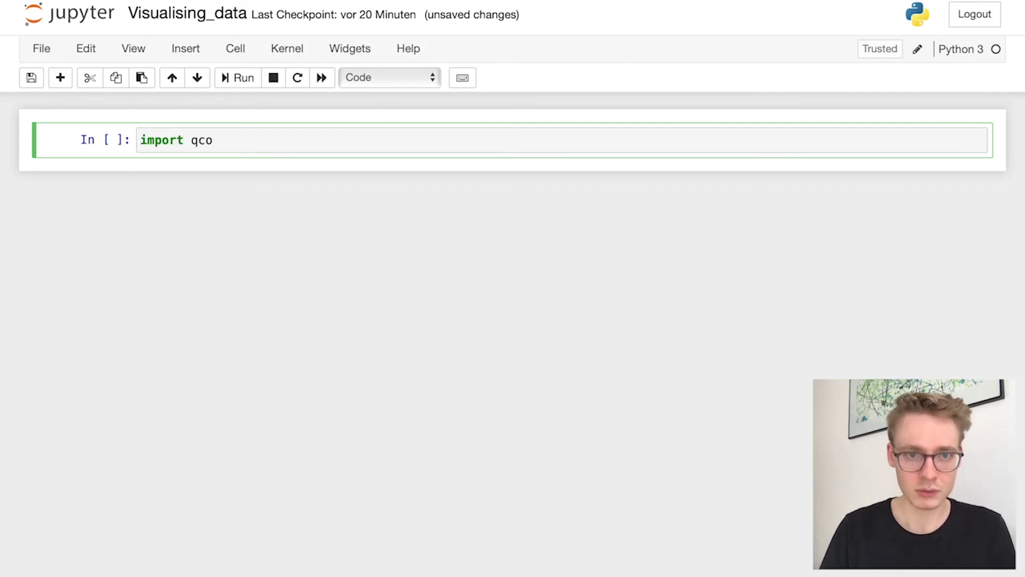
pyautogui.write('des as qc')
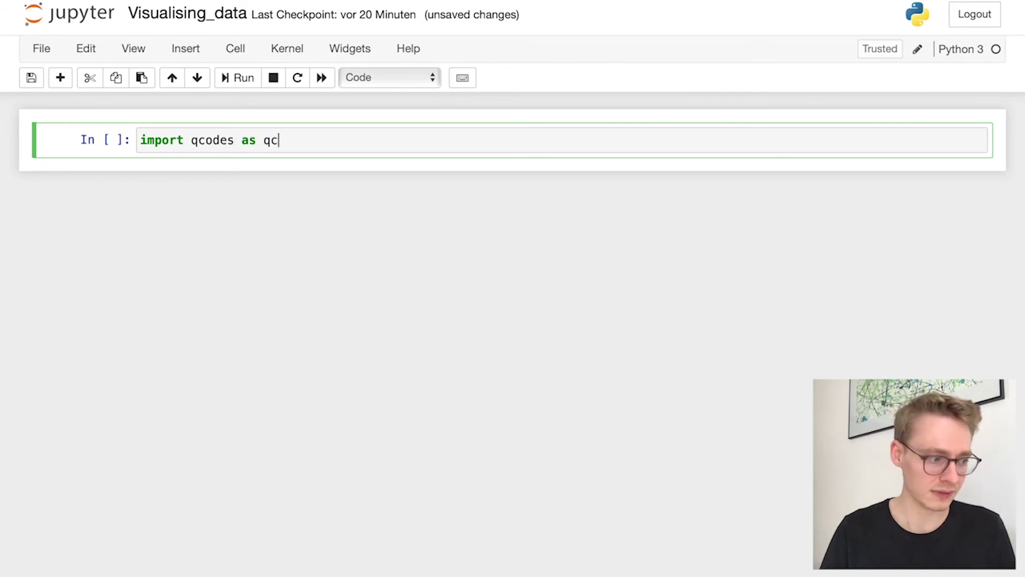
pyautogui.press('Return')
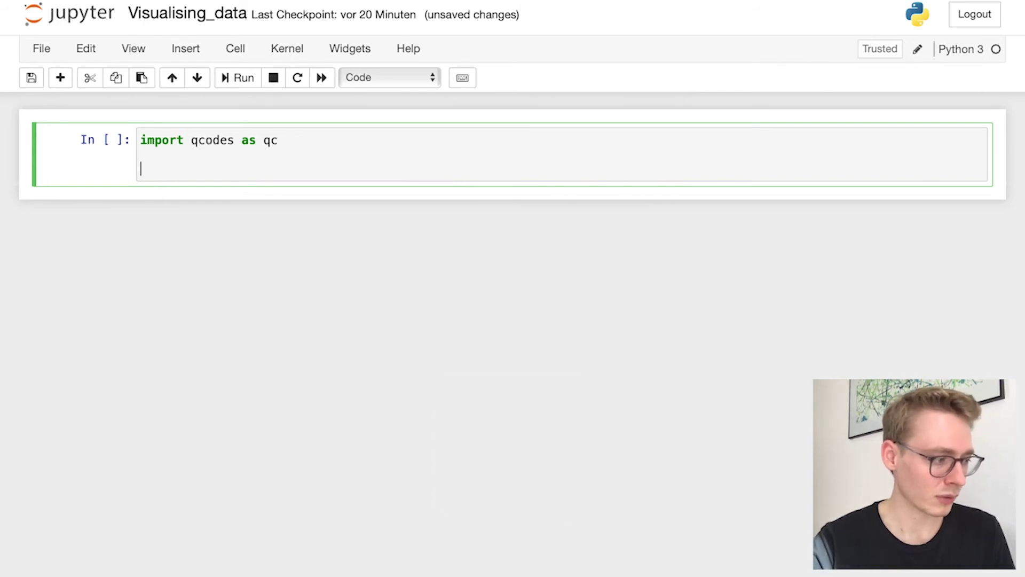
pyautogui.press('Escape')
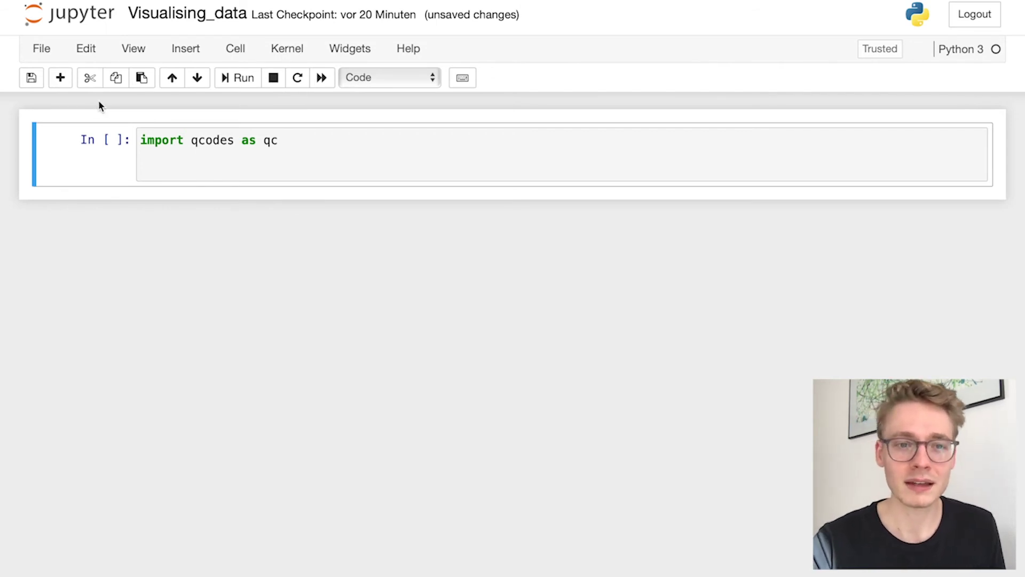
pyautogui.click(162, 164)
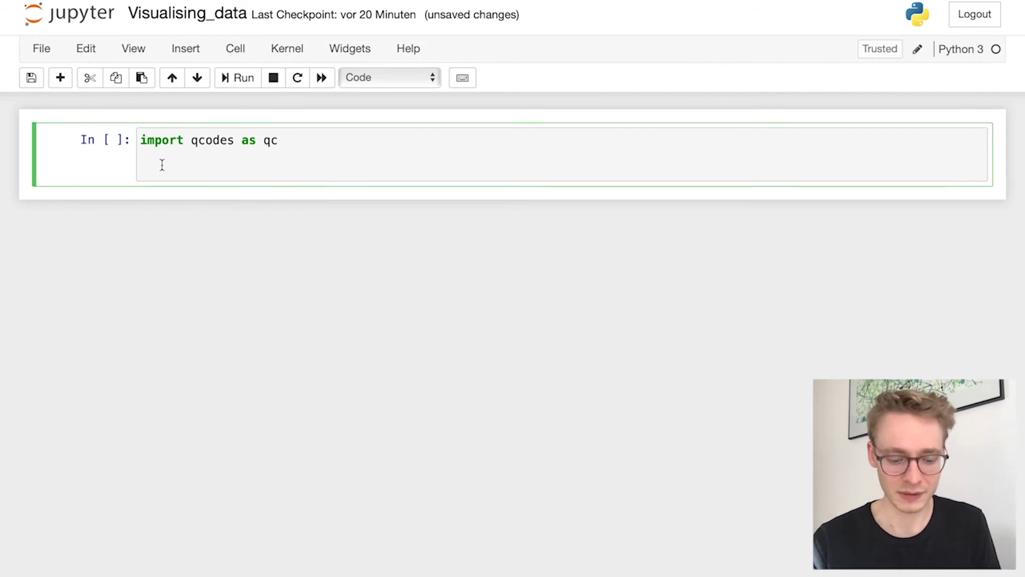
pyautogui.hotkey('ctrl', 'v')
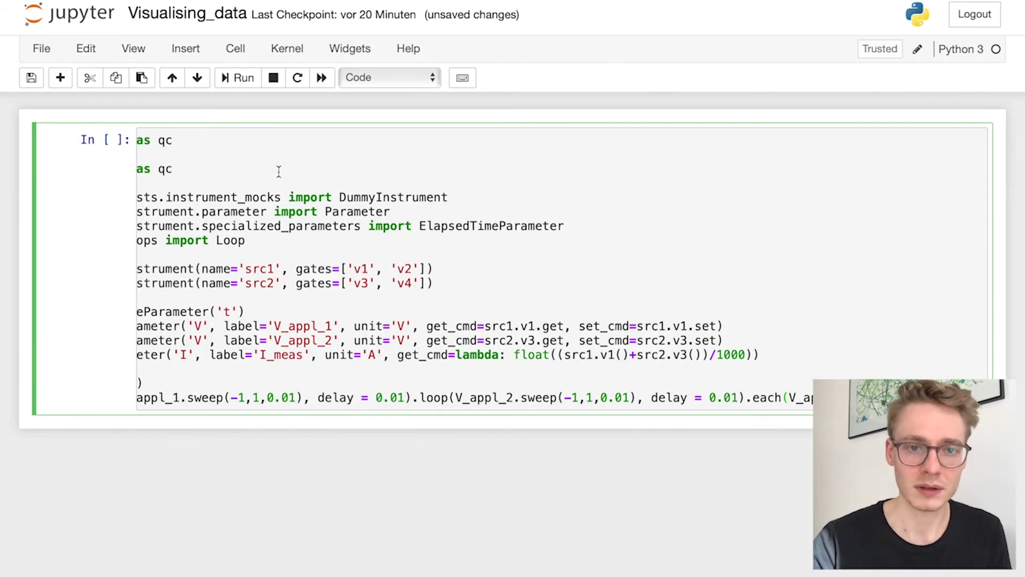
pyautogui.tripleClick(170, 140)
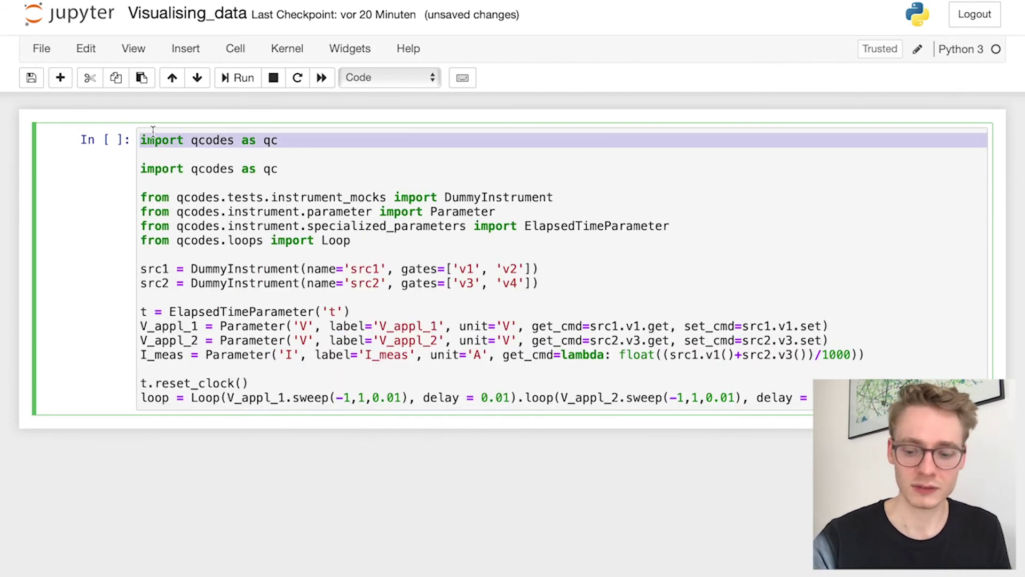
pyautogui.press('BackSpace')
pyautogui.press('Delete')
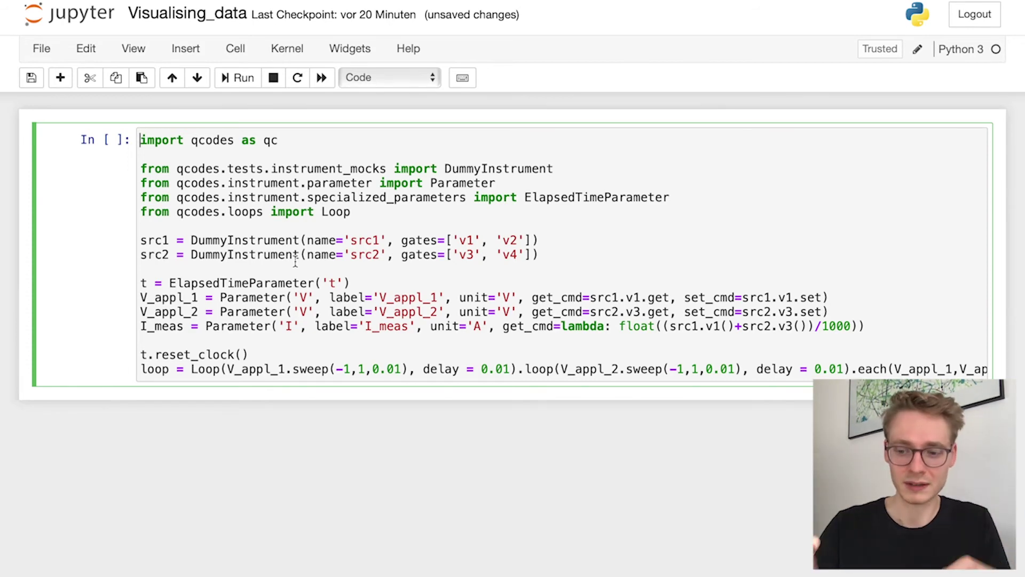
pyautogui.hotkey('shift', 'Return')
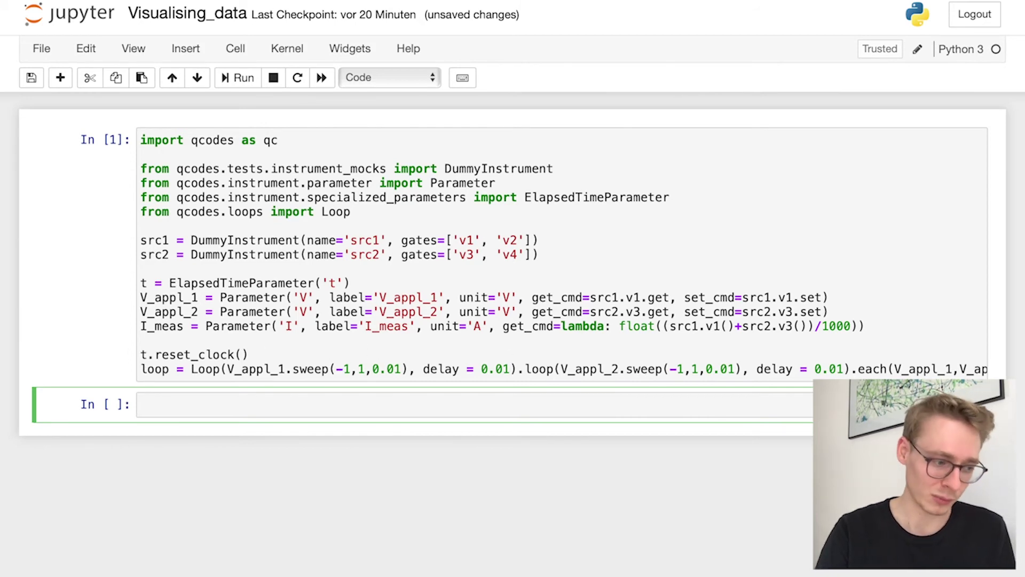
pyautogui.press('Escape')
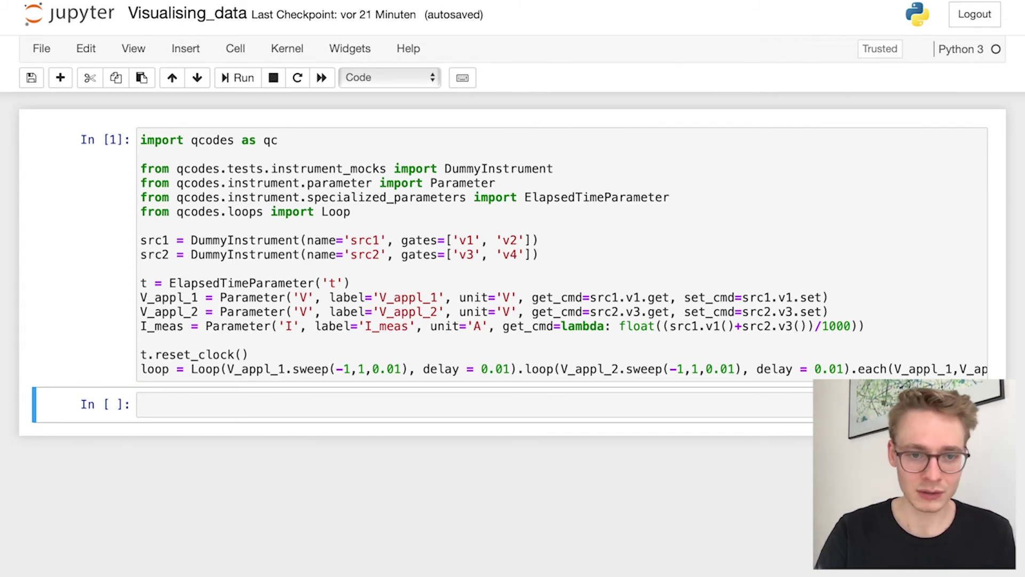
# Step: Run a cell importing Monitor and calling qc.Monitor on V_appl_1, V_appl_2, I_meas and t
pyautogui.click(168, 398)
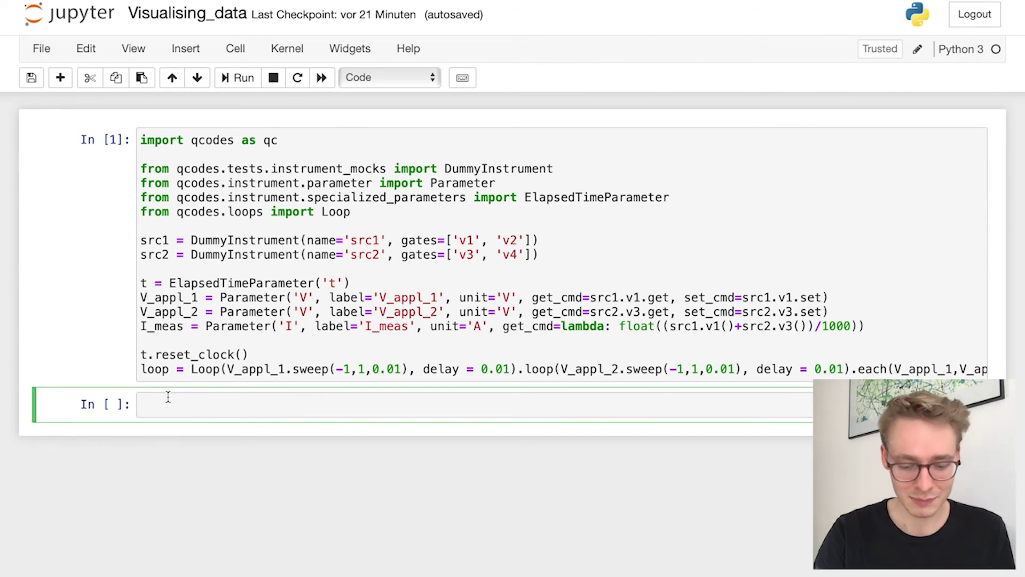
pyautogui.write('from qcodes.monitor.monitor import Monitor  monitor = qc.Monitor(V_appl_1,V_appl_2,I_meas,t)')
pyautogui.moveTo(178, 405); pyautogui.dragTo(447, 403)
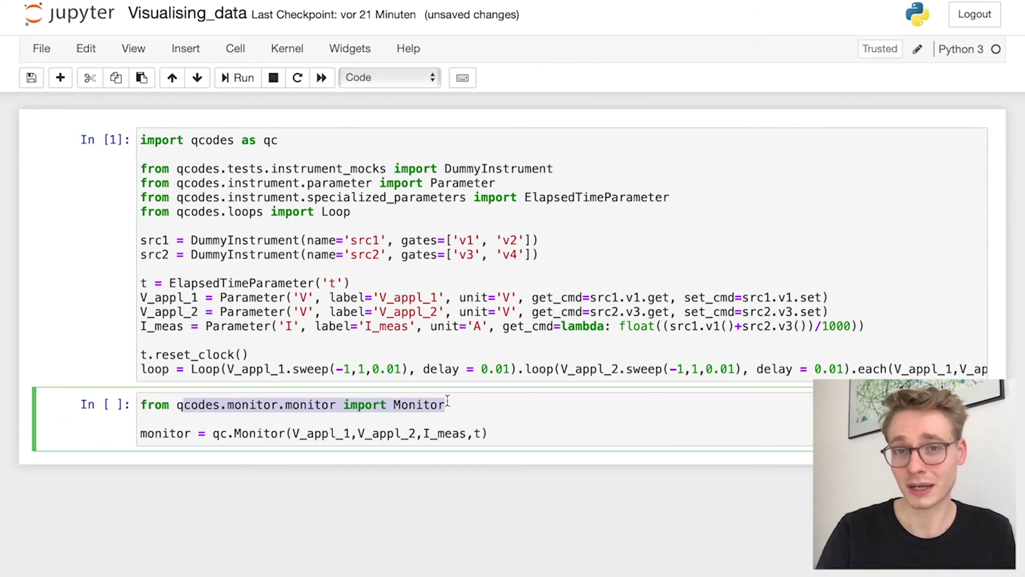
pyautogui.click(204, 419)
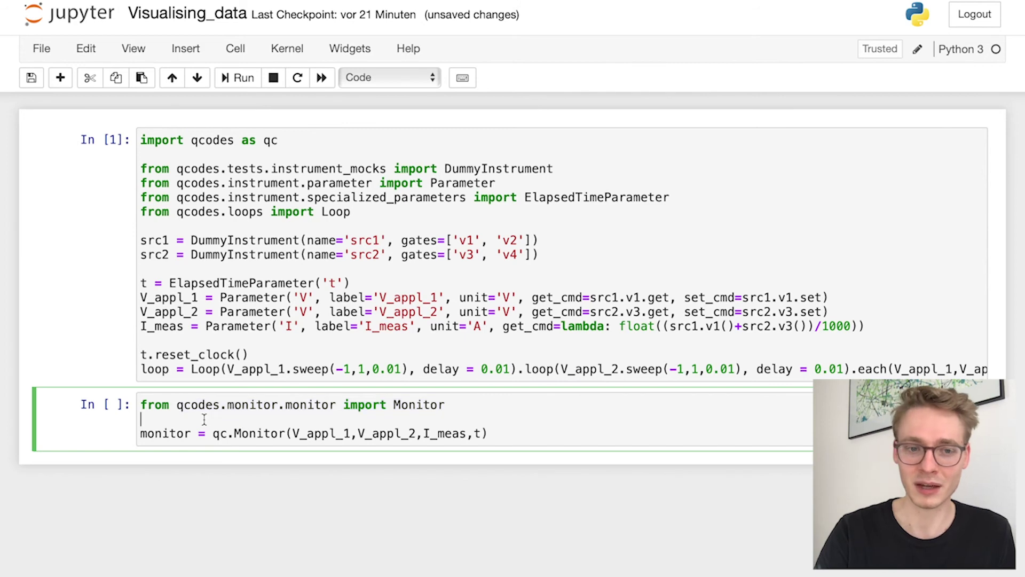
pyautogui.press('BackSpace')
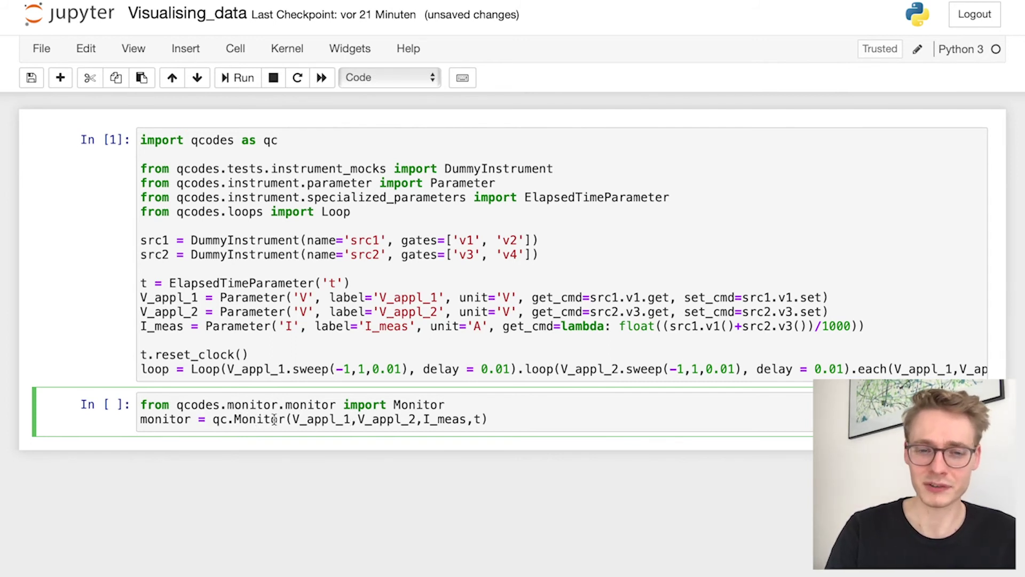
pyautogui.moveTo(300, 419); pyautogui.dragTo(489, 420)
pyautogui.click(489, 420)
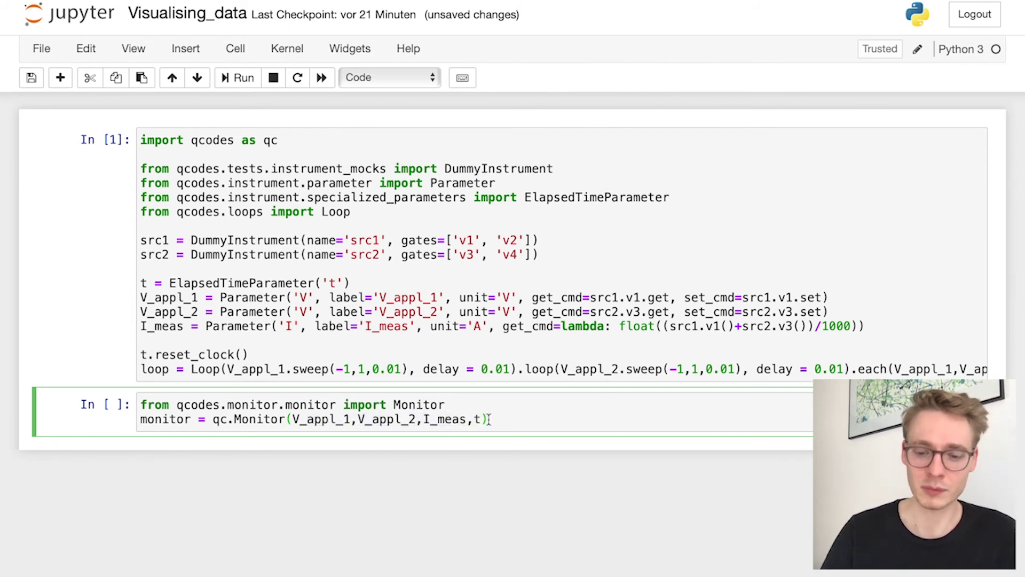
pyautogui.hotkey('shift', 'Return')
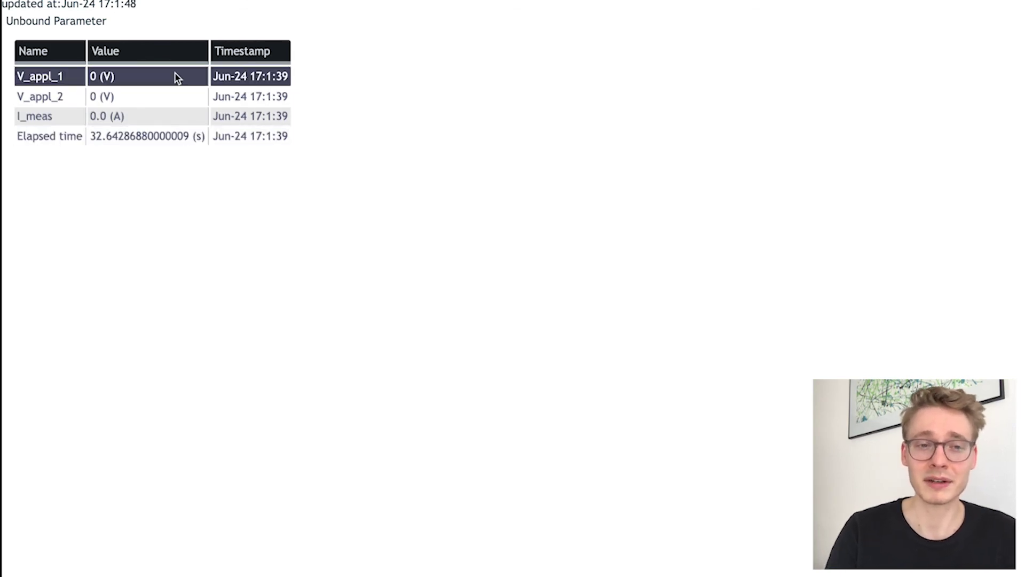
# Step: Check the monitor table with V_appl_1, V_appl_2 and I_meas at zero, then return to the notebook
pyautogui.moveTo(59, 5); pyautogui.dragTo(140, 4)
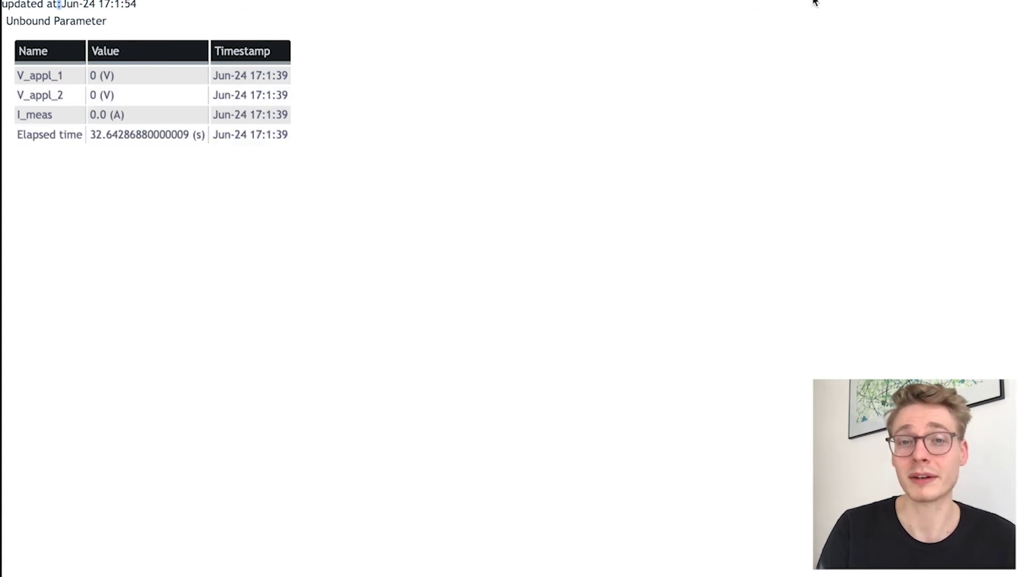
pyautogui.hotkey('ctrl', 'Tab')
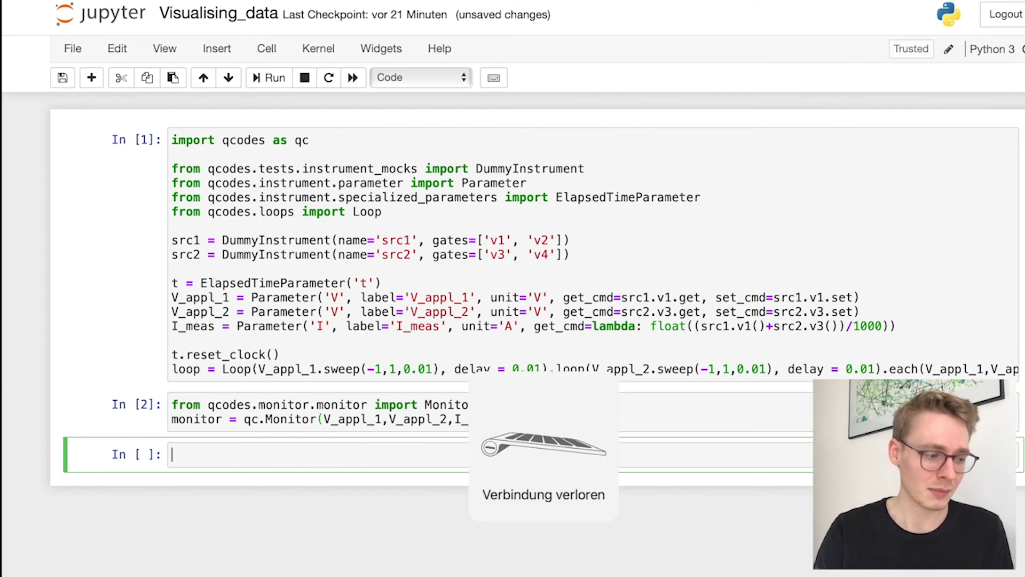
# Step: Run a cell creating a QtPlot of I_meas and starting loop.with_bg_task(plot.update).run()
pyautogui.press('Escape')
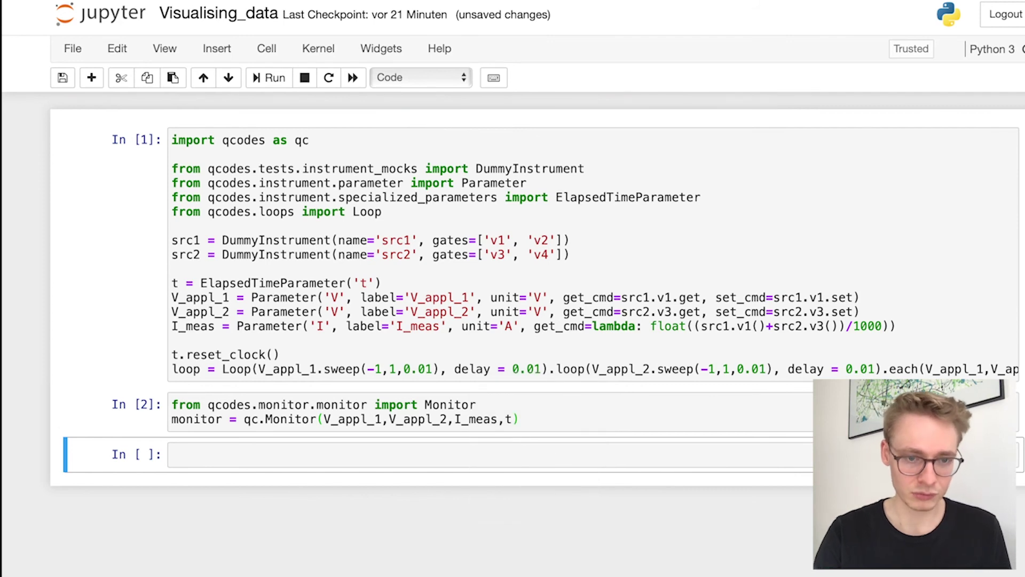
pyautogui.click(169, 453)
pyautogui.write("%matplotlib inline from qcodes.plots.pyqtgraph import QtPlot  data = loop.get_data_set(name='sweep') plot = QtPlot() plot.add(data.I) _ = loop.with_bg_task(plot.update).run()")
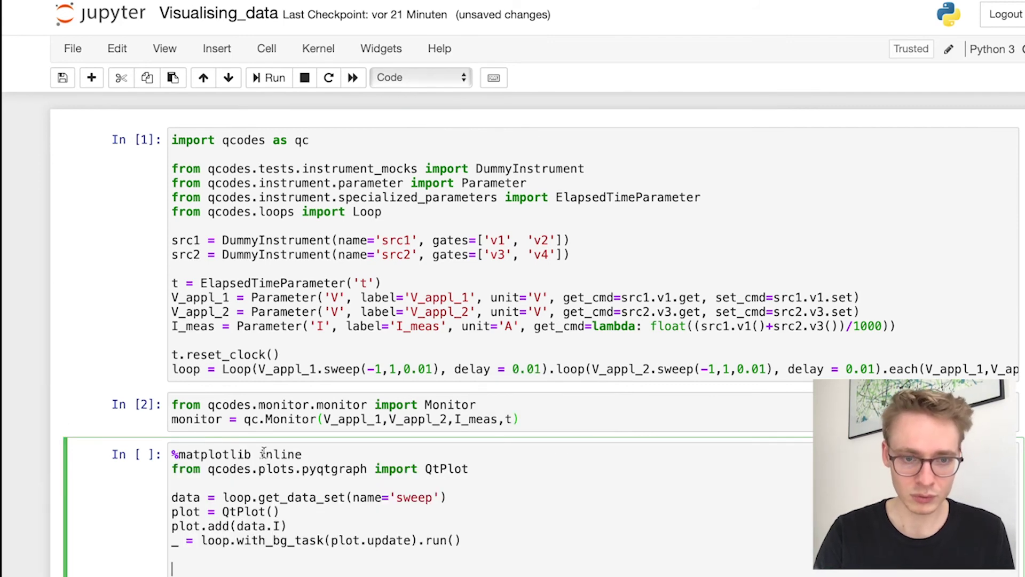
pyautogui.scroll(-1, 120, 561)
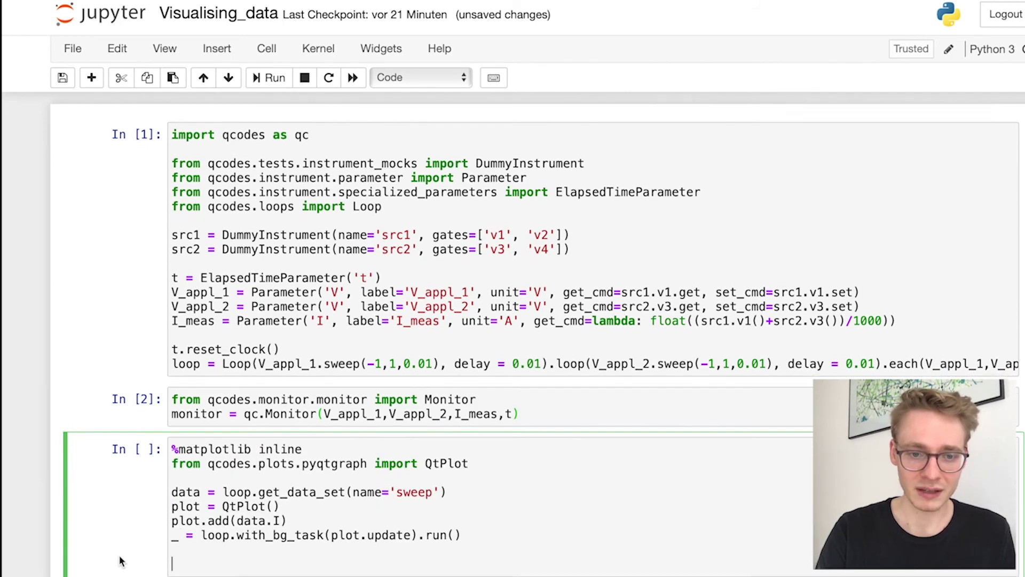
pyautogui.press('BackSpace')
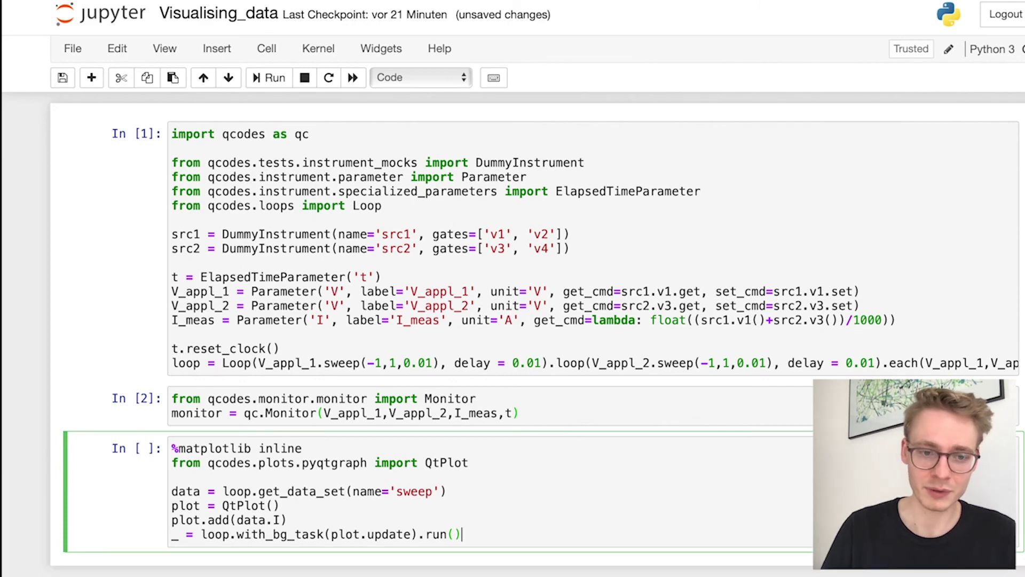
pyautogui.hotkey('shift', 'Return')
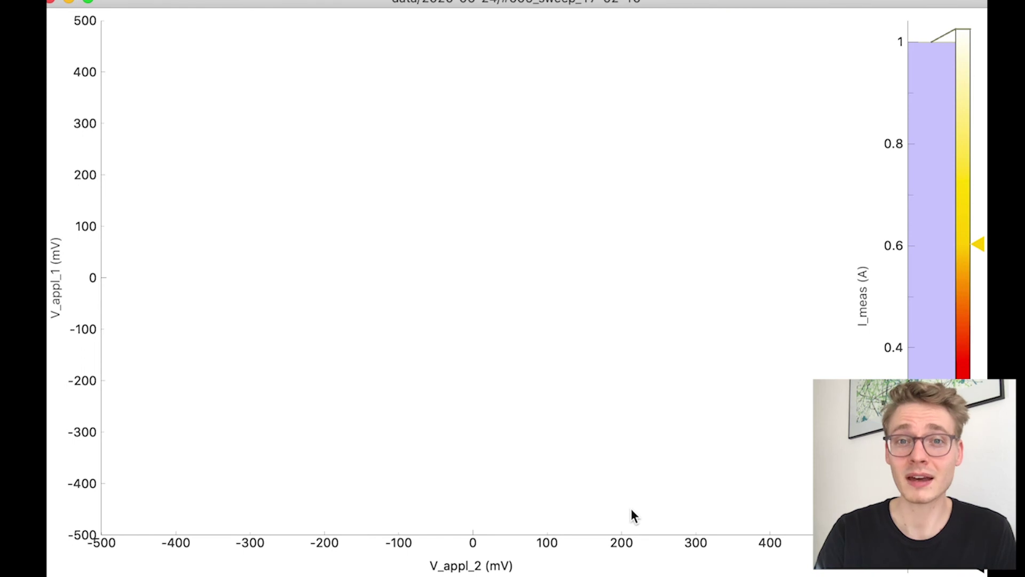
# Step: Move from the plot window to the monitor page to watch V_appl_1, V_appl_2, I_meas refresh live
pyautogui.hotkey('ctrl', 'Left')
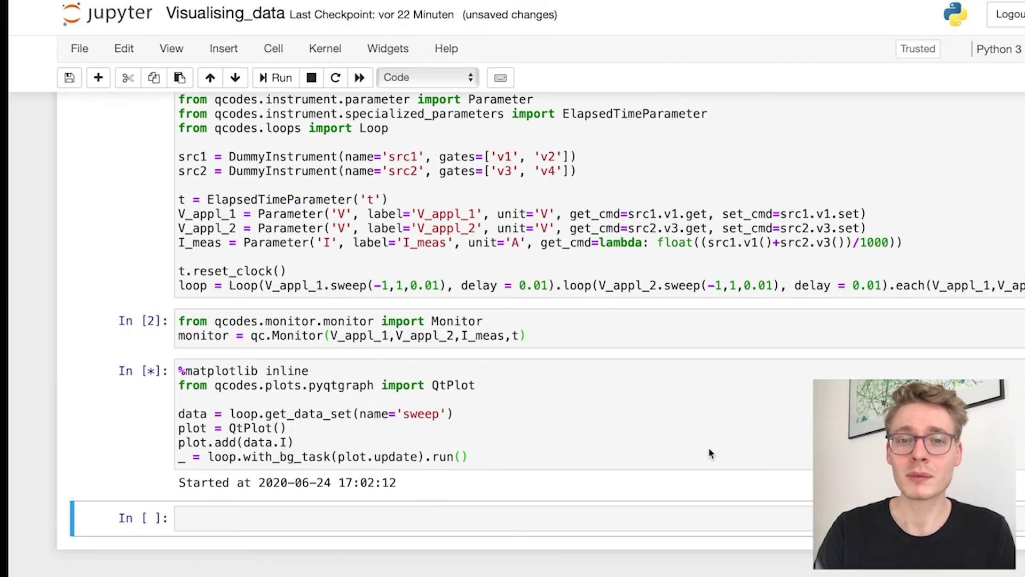
pyautogui.hotkey('ctrl', 'Left')
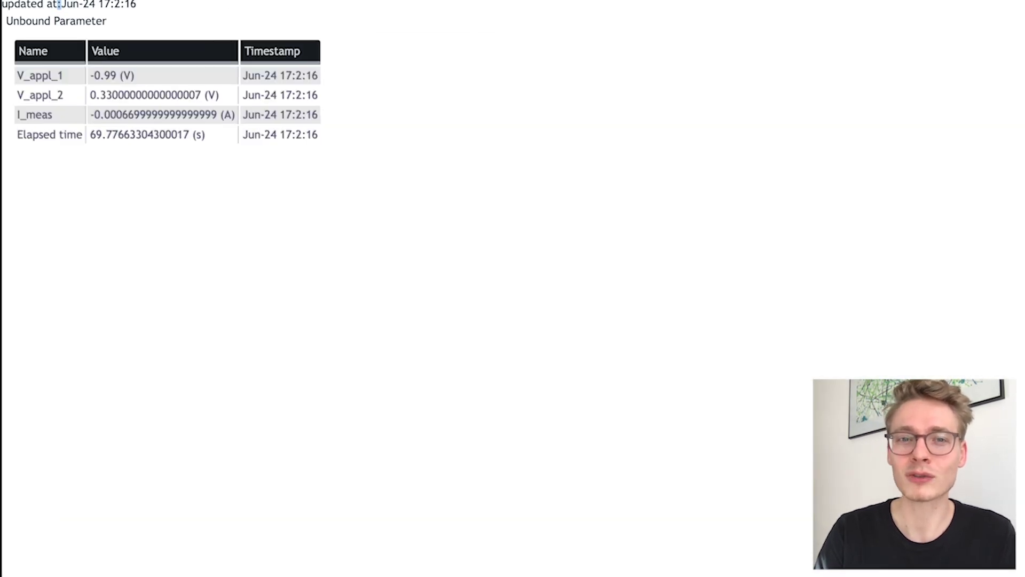